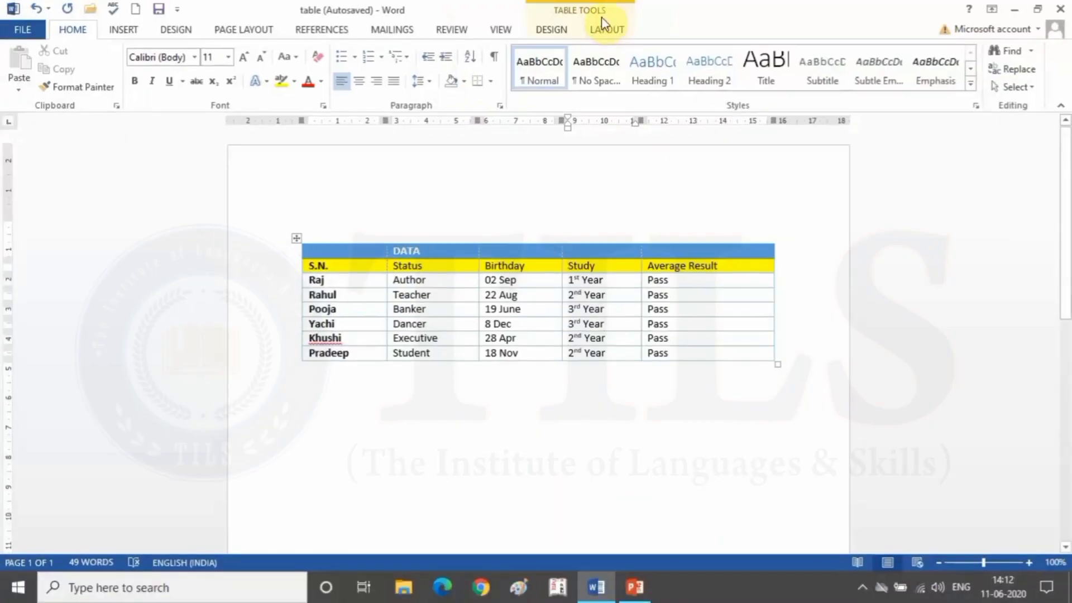
- Insert a blank row above and another below the Banker row, and undo both insertions
click(612, 29)
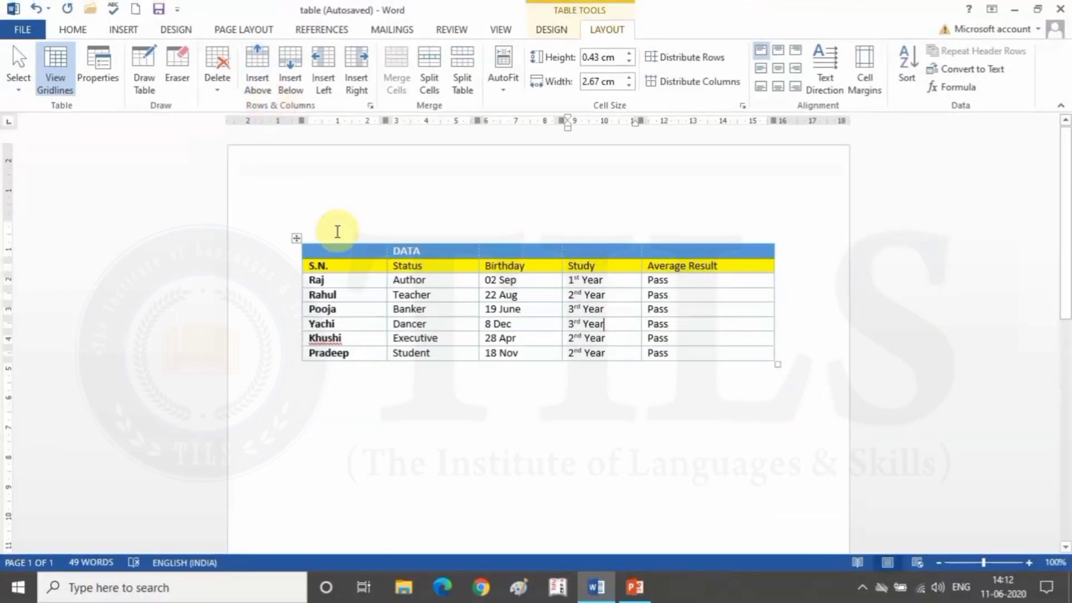
click(433, 523)
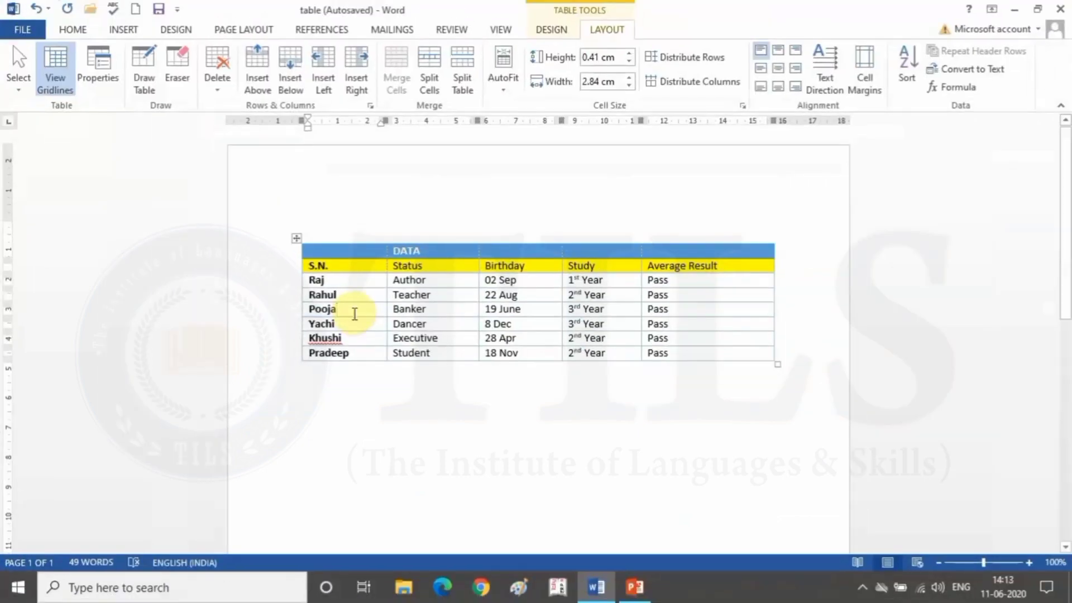
click(257, 68)
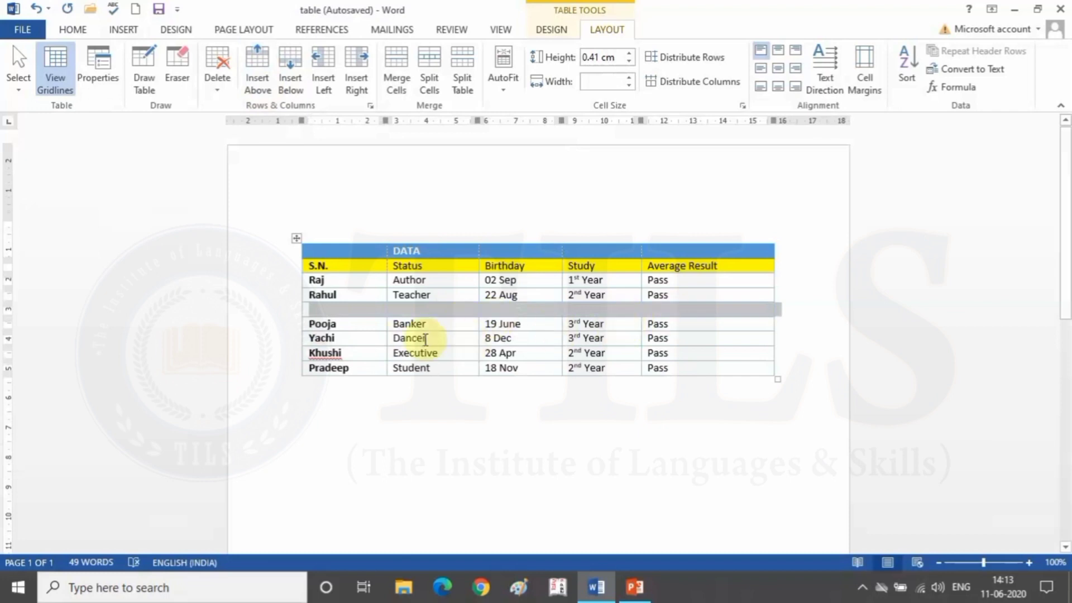
click(353, 319)
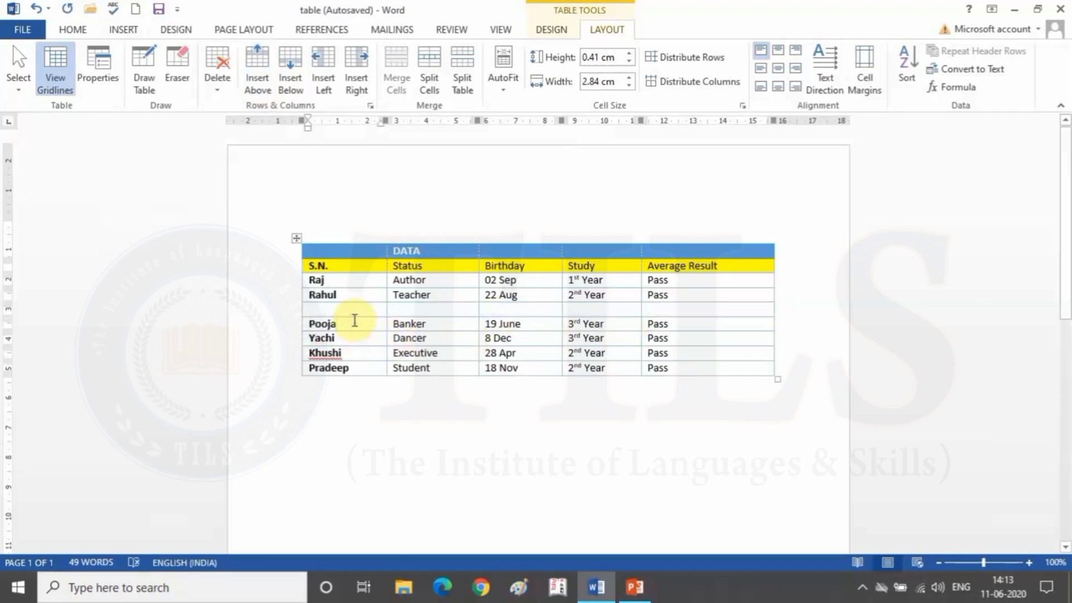
click(296, 71)
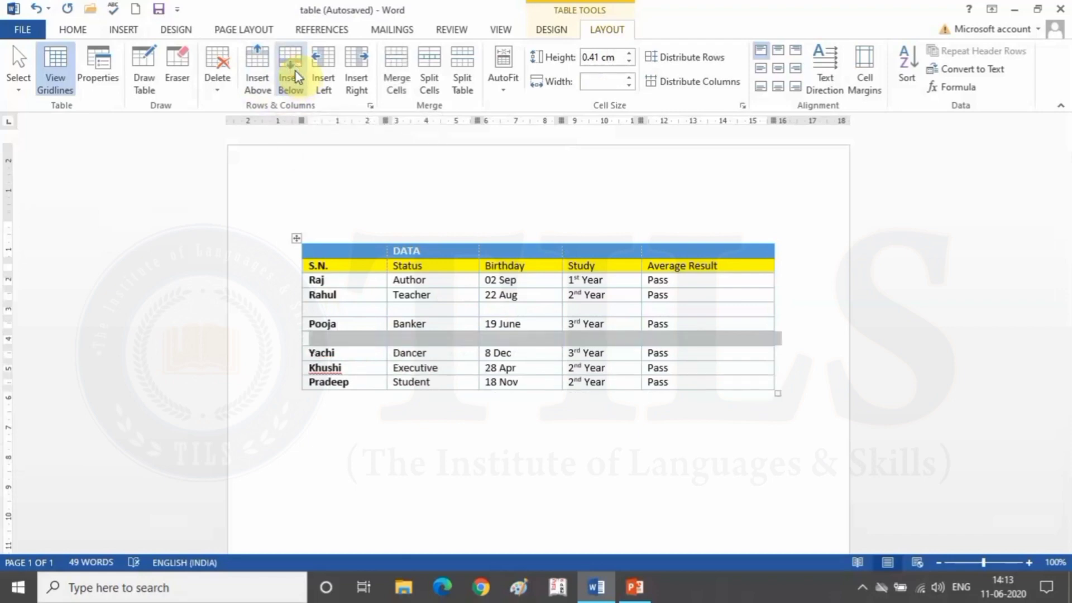
click(580, 210)
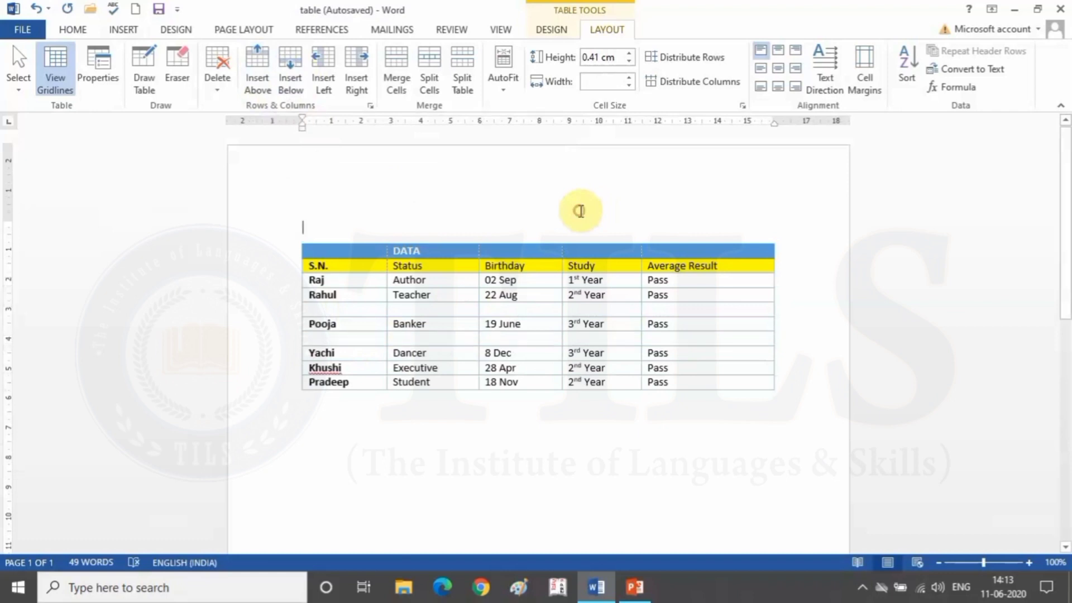
key(ctrl+z)
key(ctrl+z)
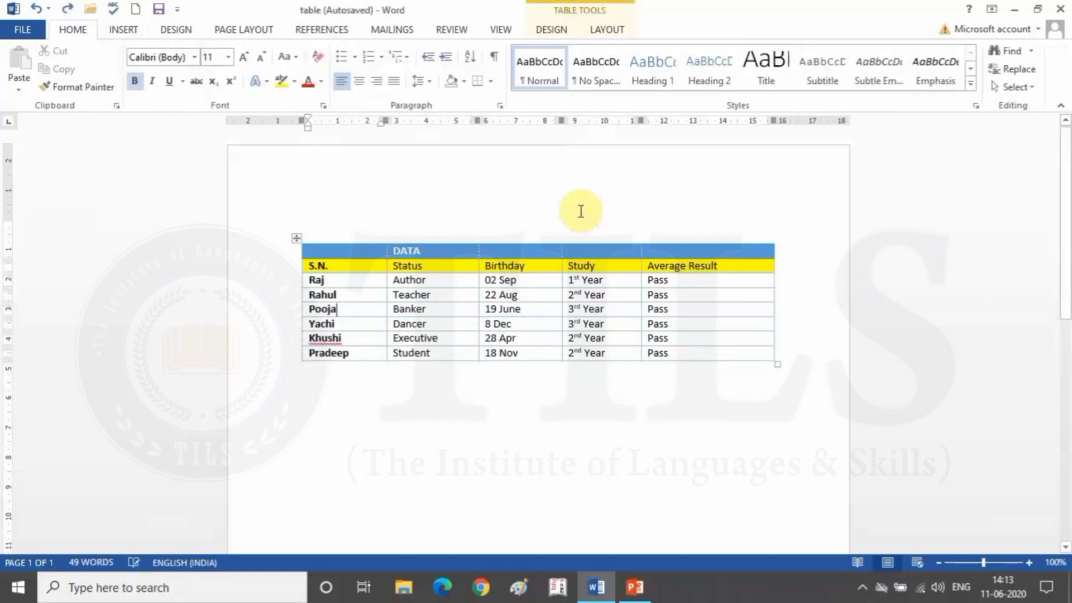
- Insert a blank column to the left and another to the right of the Status column, and undo both insertions
click(397, 294)
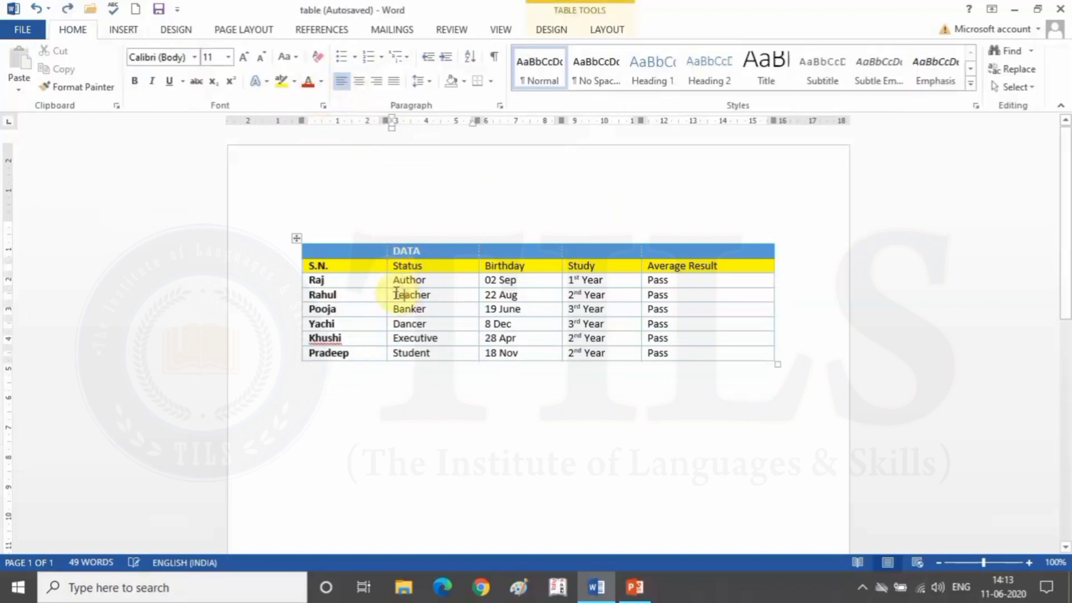
click(621, 31)
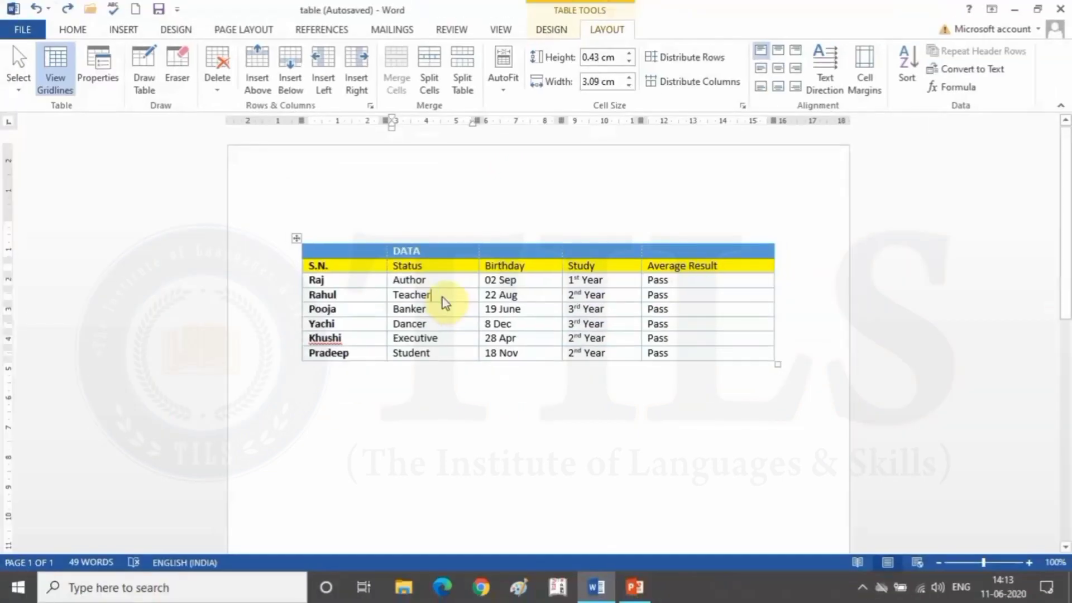
click(323, 62)
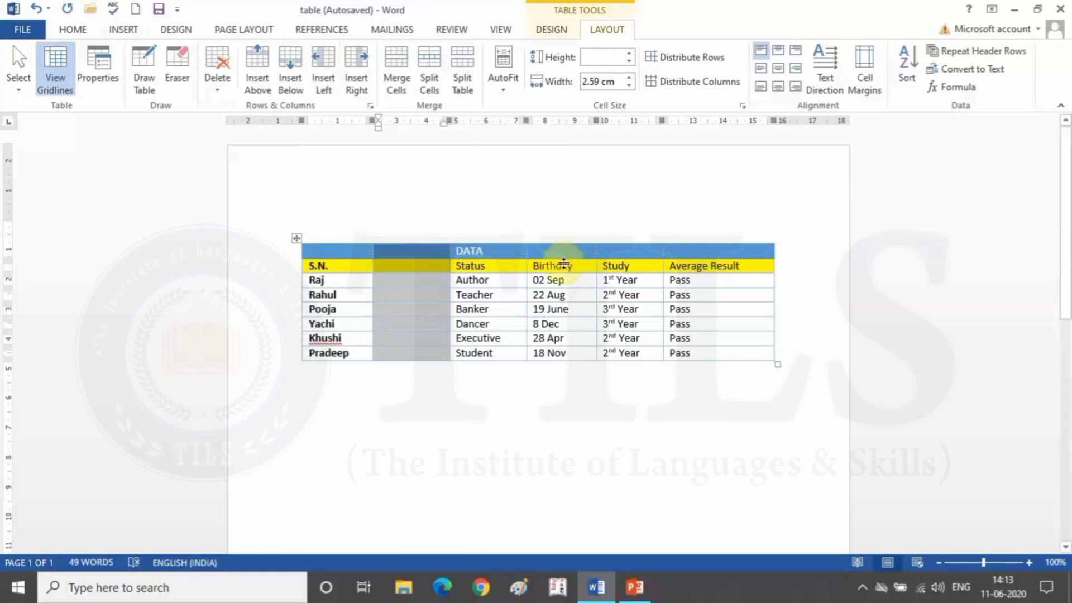
click(505, 291)
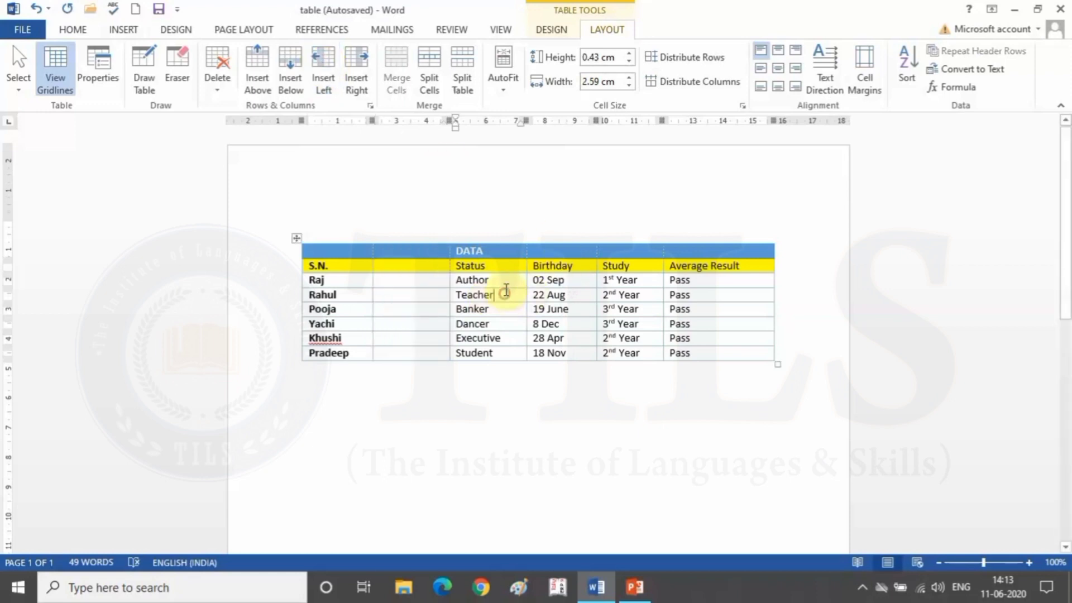
click(353, 76)
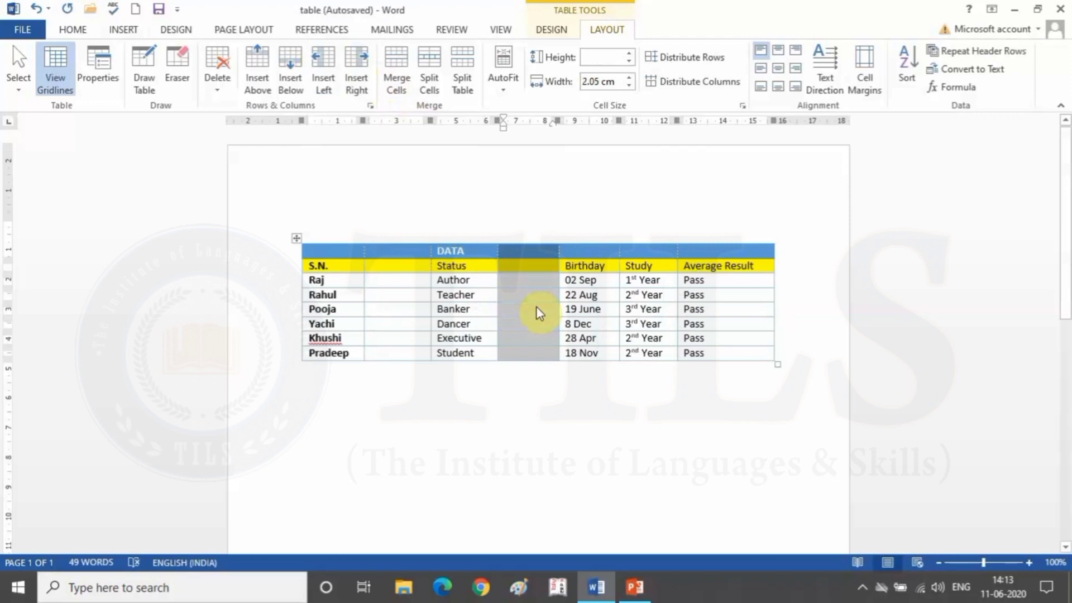
key(ctrl+z)
key(ctrl+z)
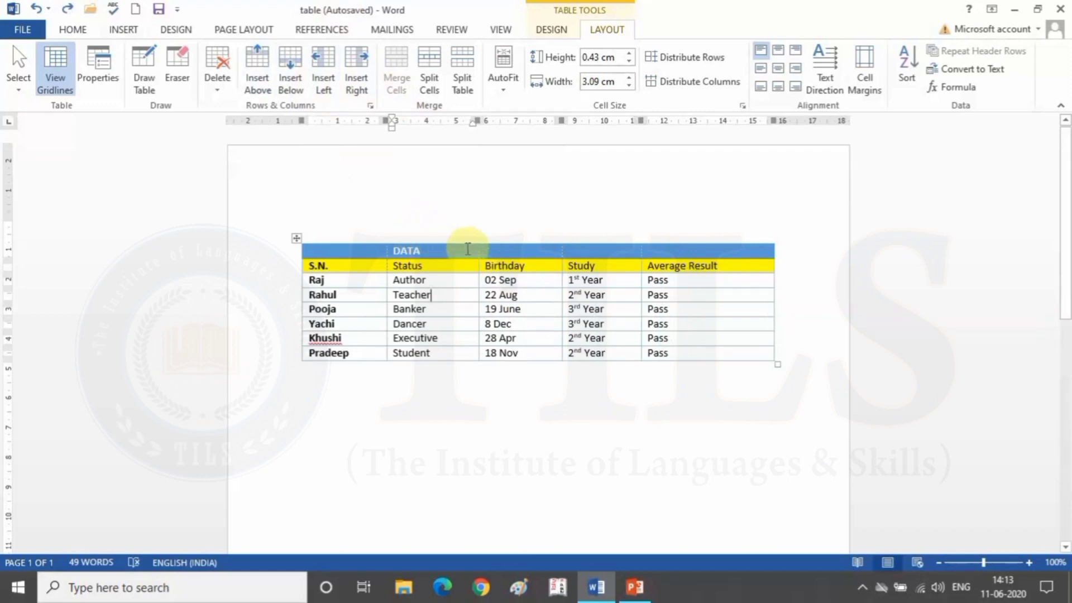
- Insert a column between Status and Birthday and a row between Teacher and Banker directly at the table's edges, and undo both
mouse_move(477, 239)
click(479, 238)
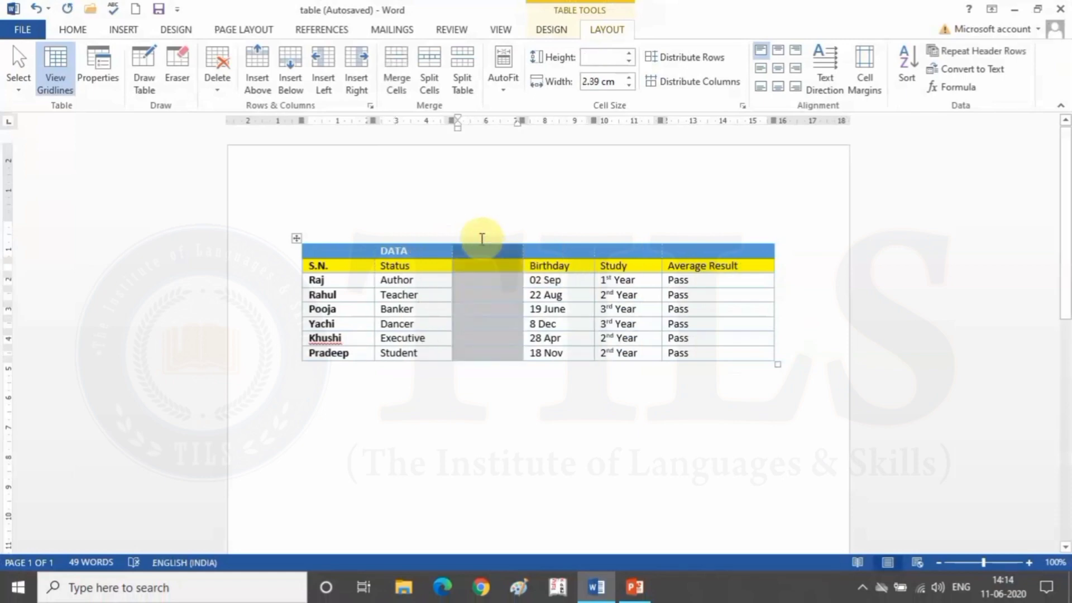
click(443, 221)
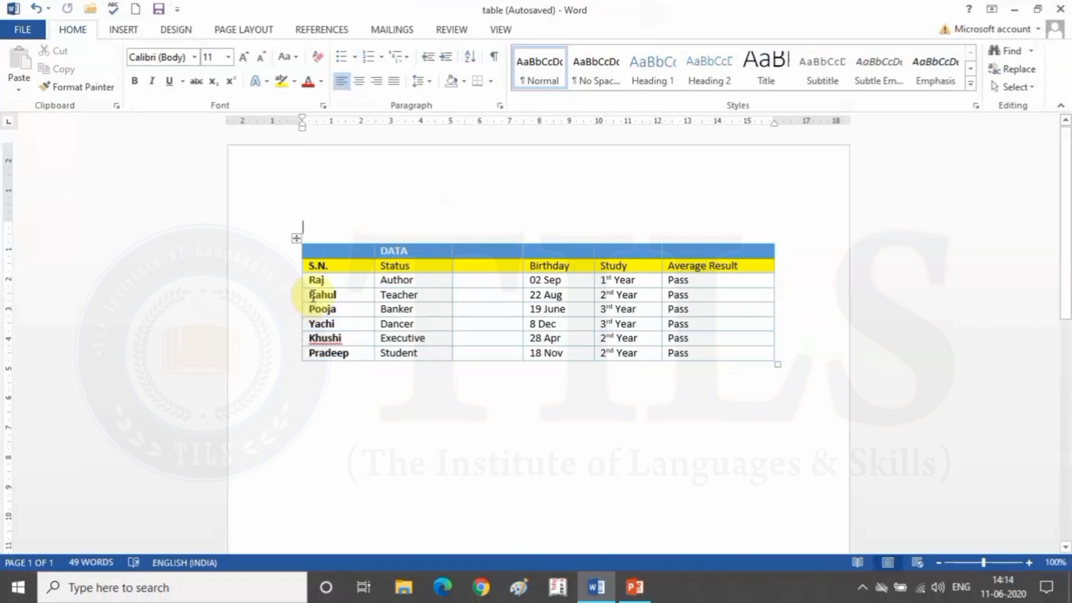
mouse_move(296, 302)
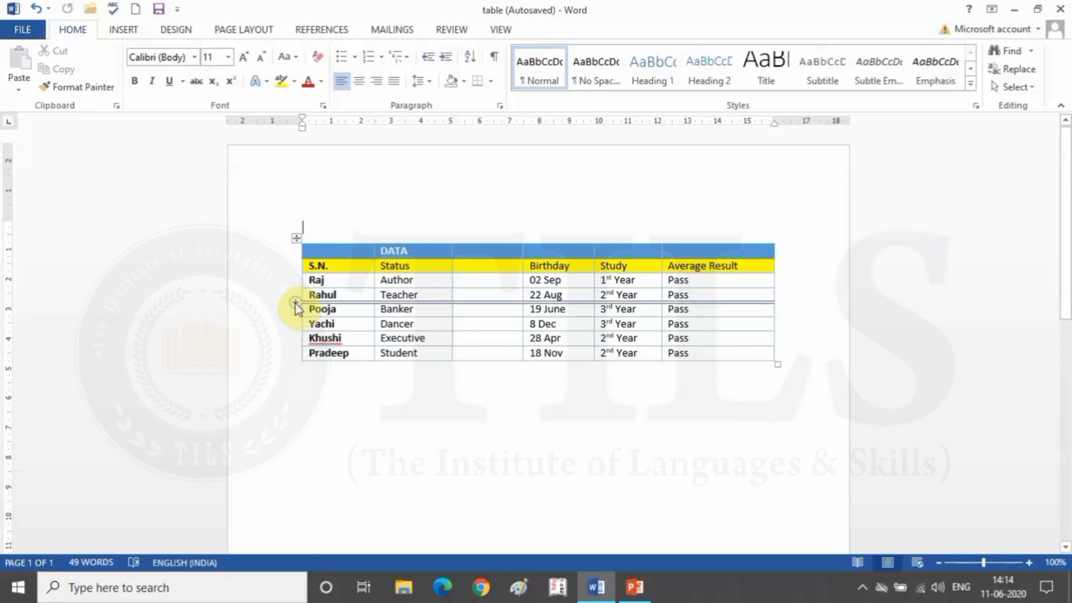
click(295, 302)
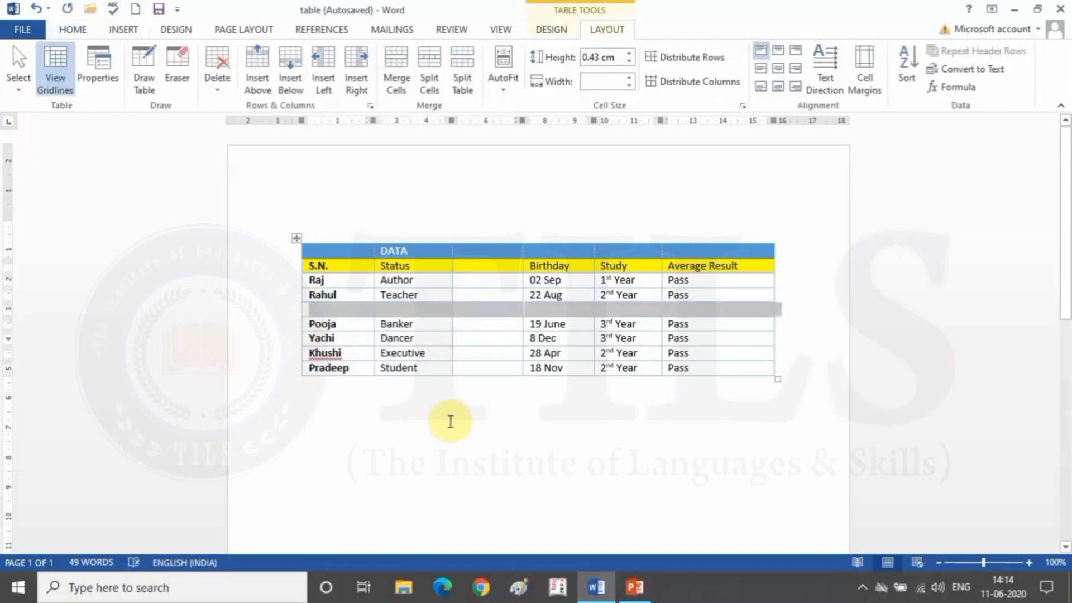
key(ctrl+z)
key(ctrl+z)
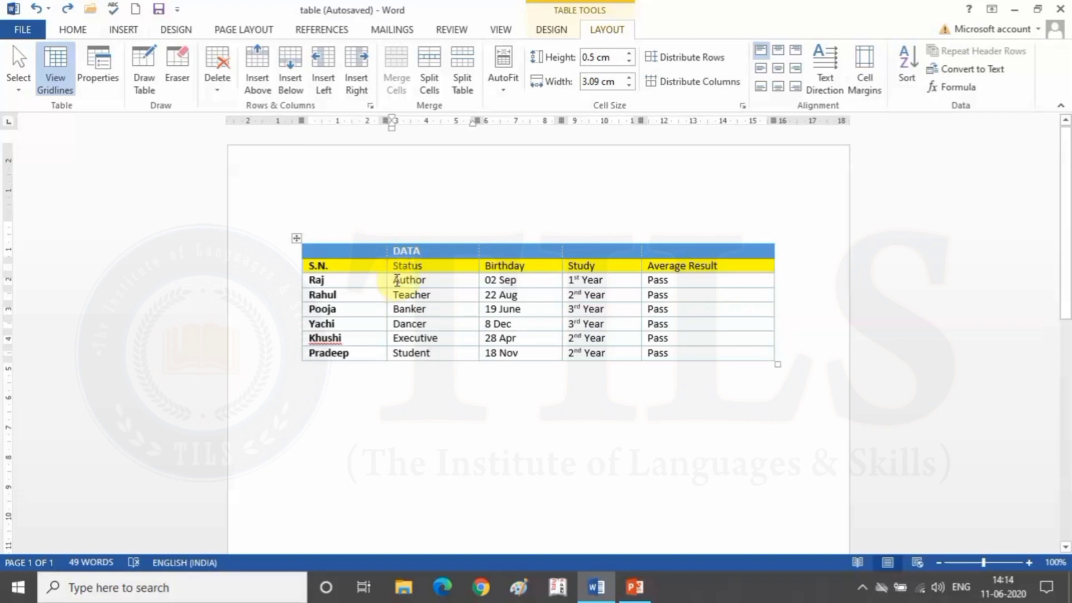
- Merge the Status column cells from Author down to Student into one cell
drag(397, 279, 428, 347)
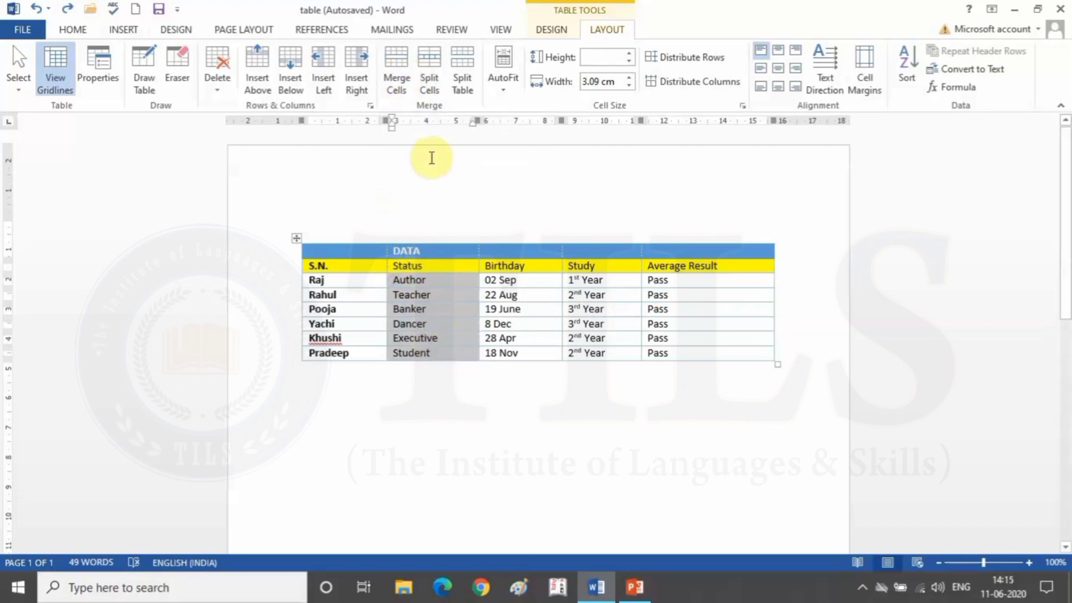
click(395, 66)
click(448, 424)
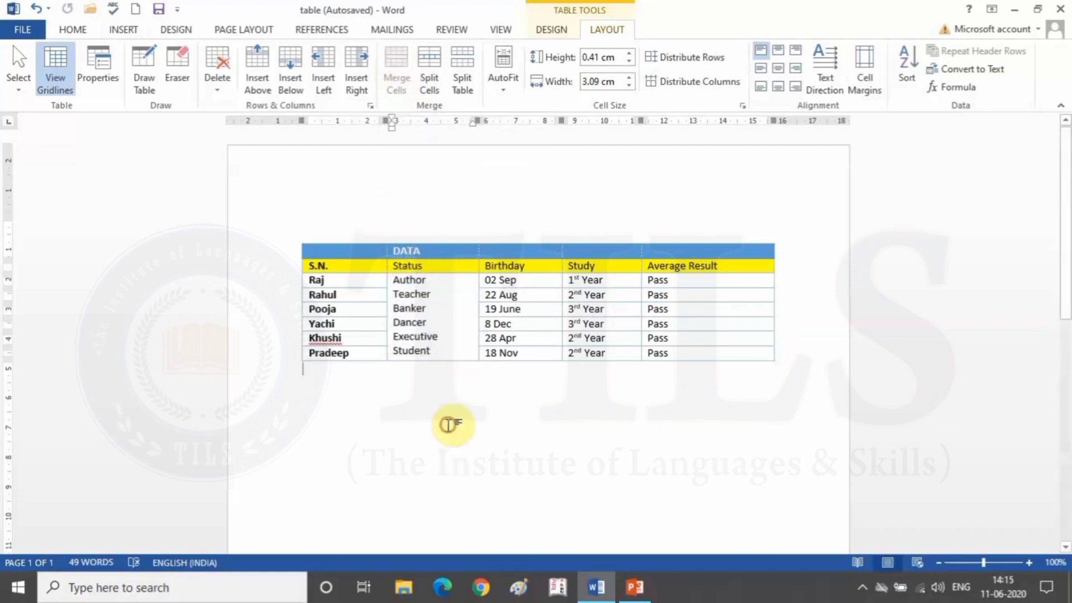
drag(469, 339, 429, 289)
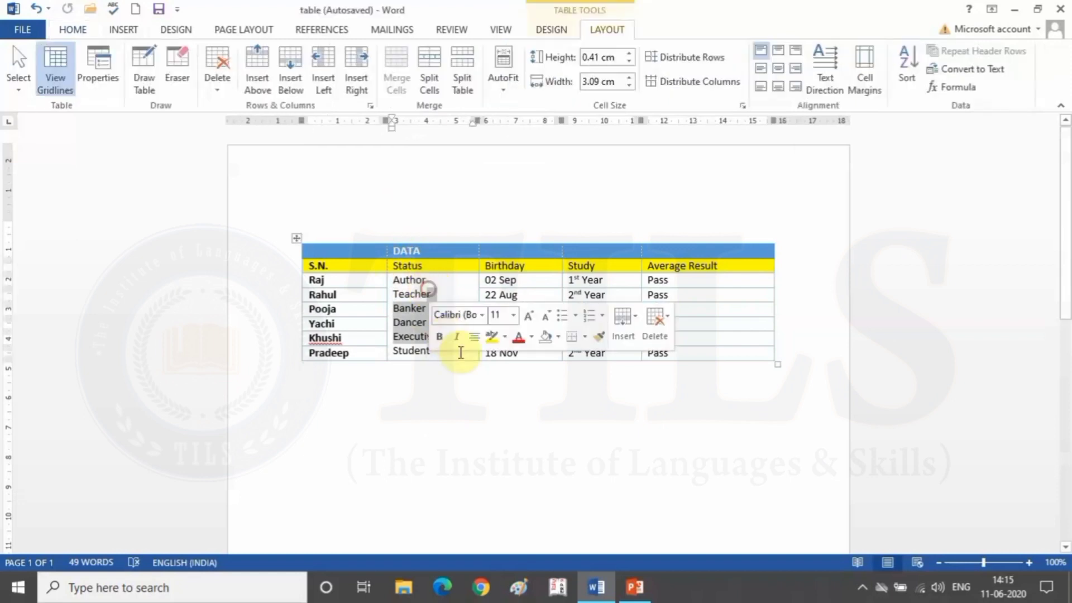
click(436, 390)
click(455, 336)
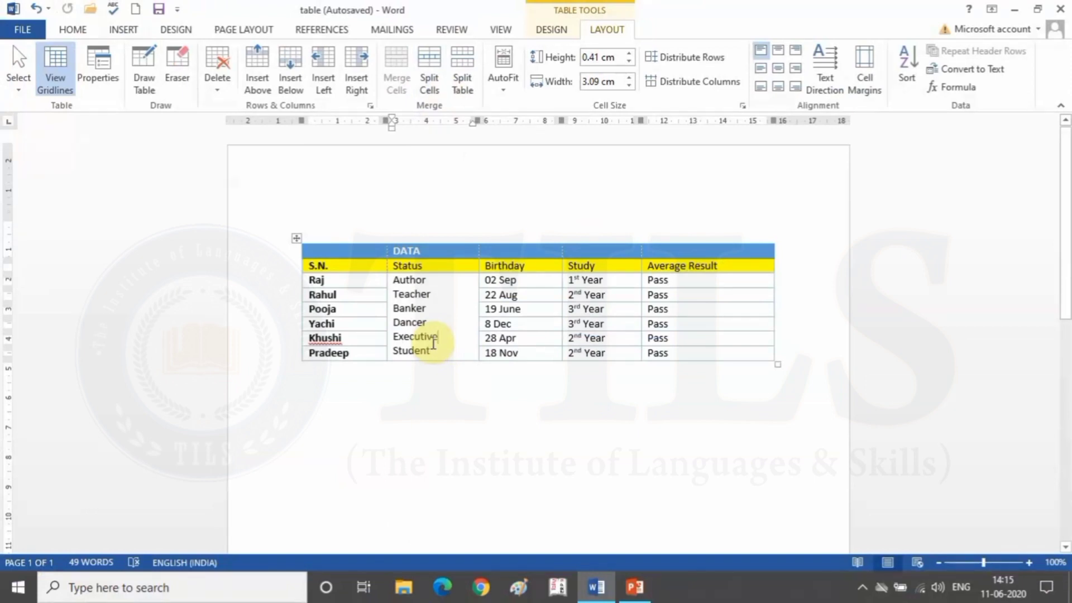
- Split the merged Status cell into 3 columns and 3 rows
click(429, 70)
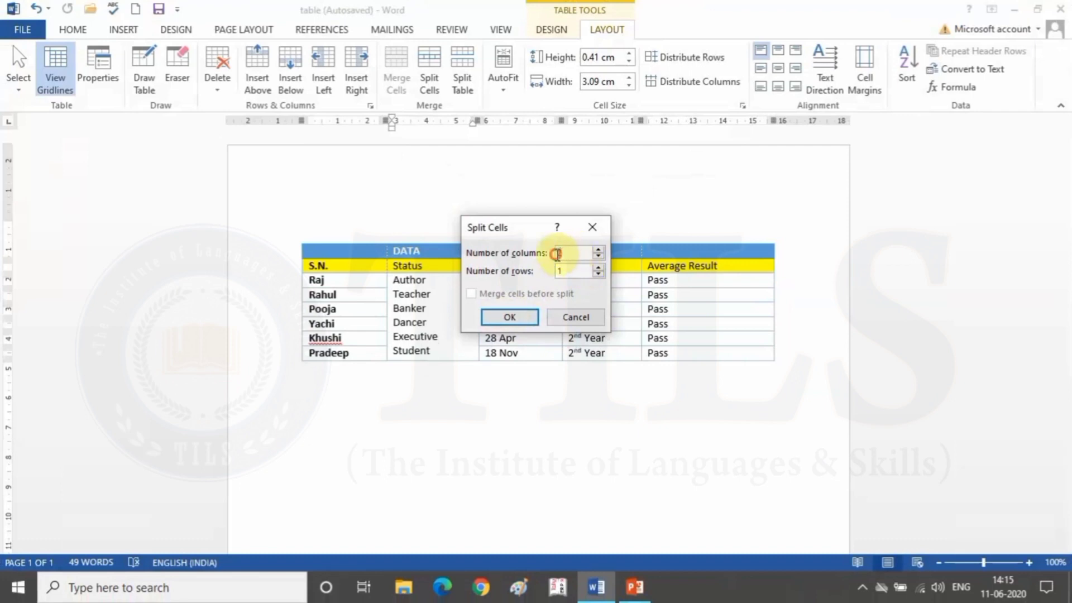
text(3)
double_click(575, 271)
text(23)
click(522, 318)
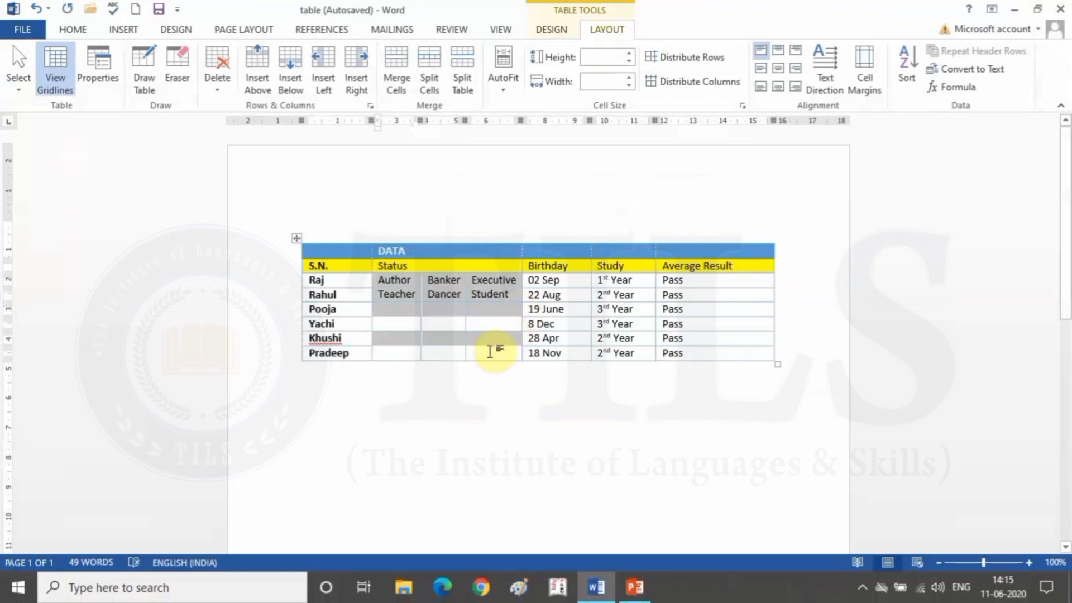
click(489, 345)
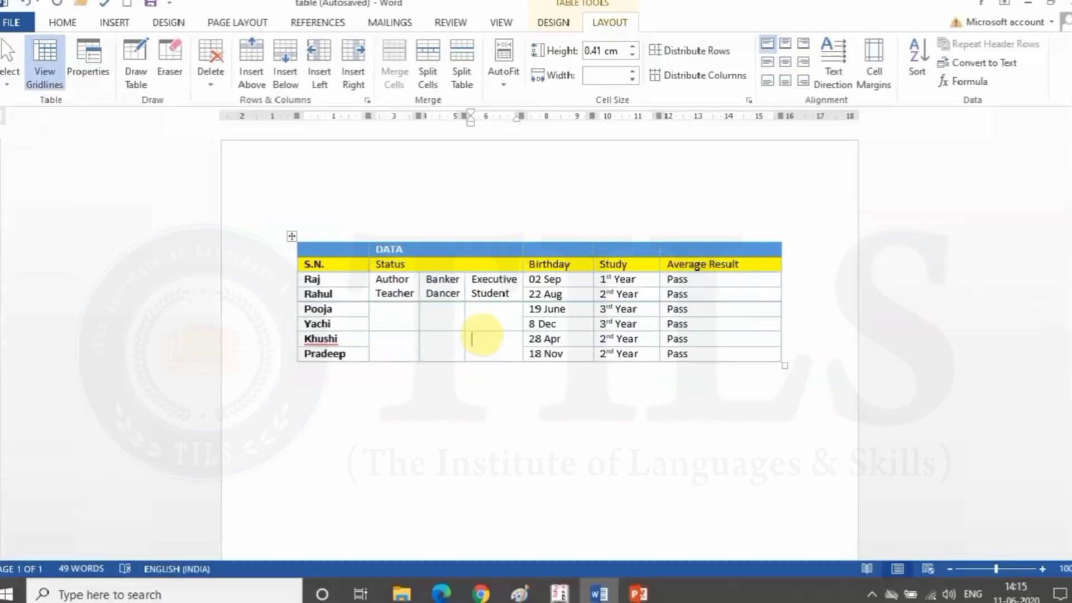
click(425, 362)
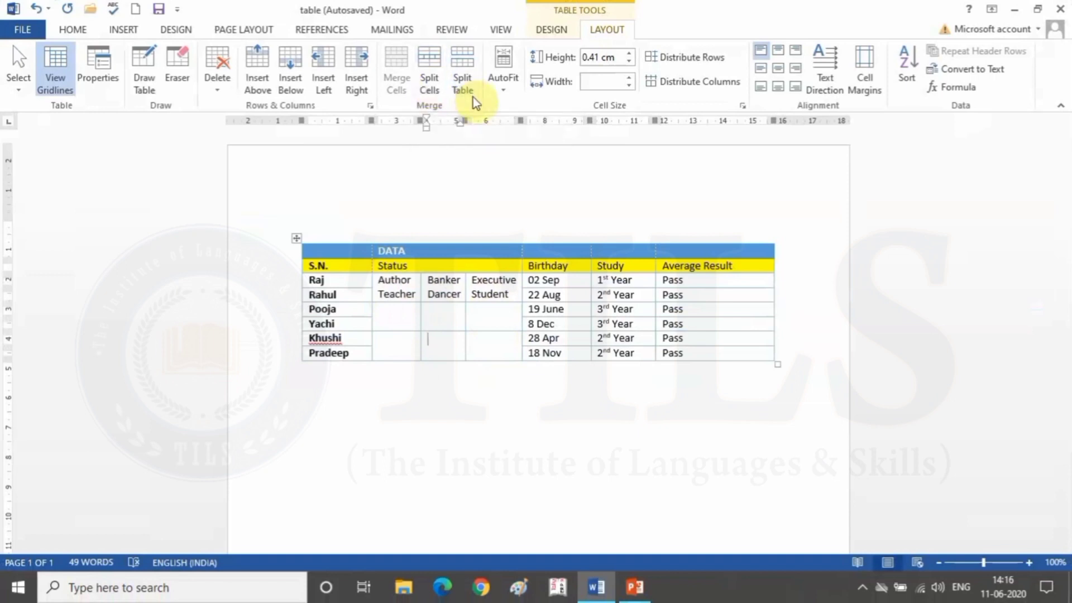
- Undo the cell split and the merge of the Status cells
key(ctrl+z)
key(ctrl+z)
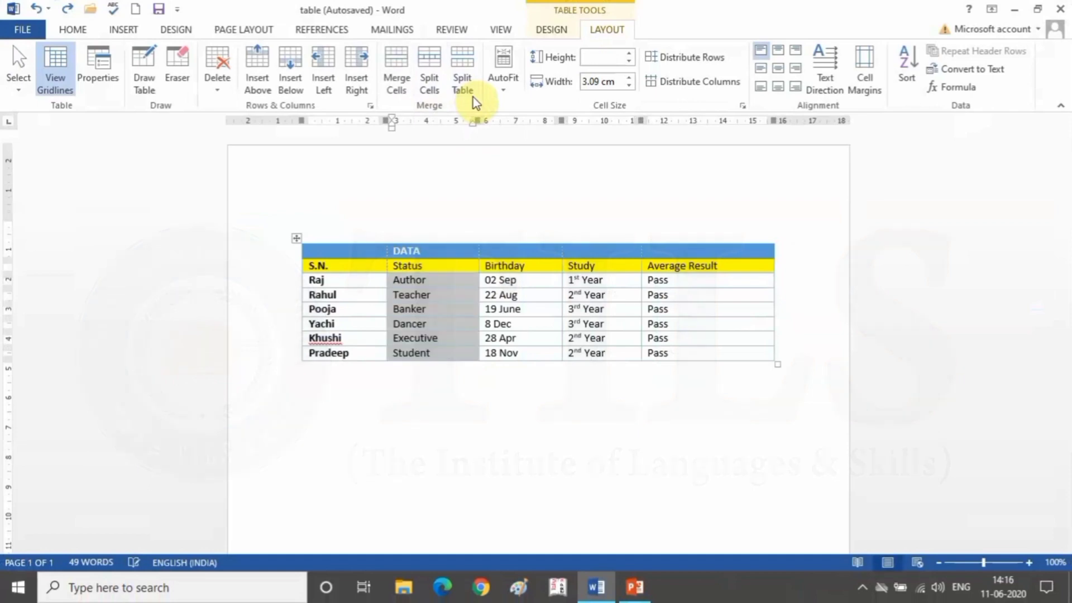
click(502, 221)
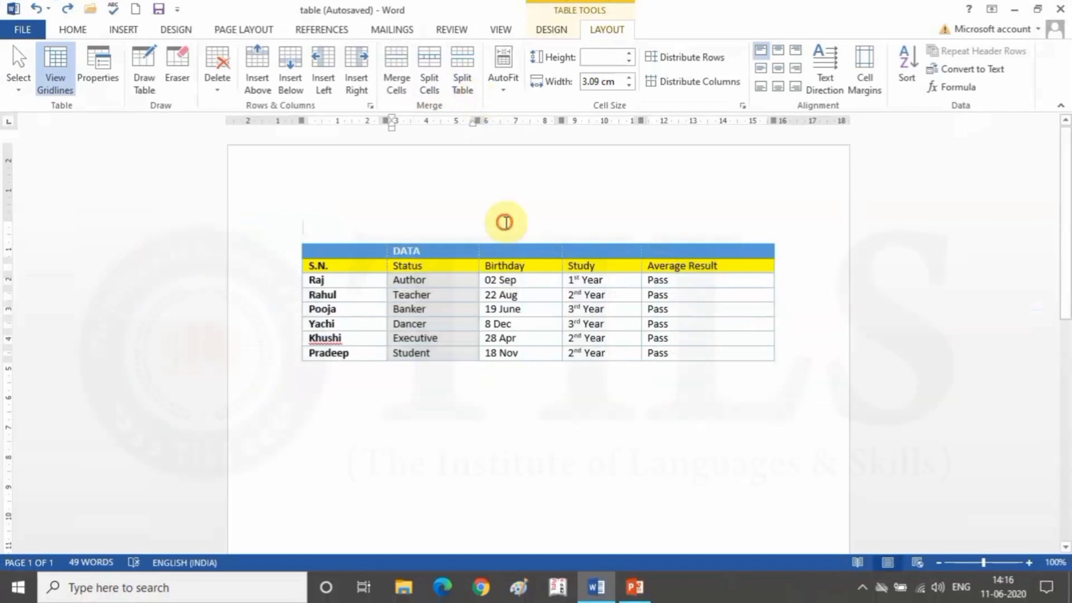
- Split the table in two so that the second table starts at the Banker row
click(455, 329)
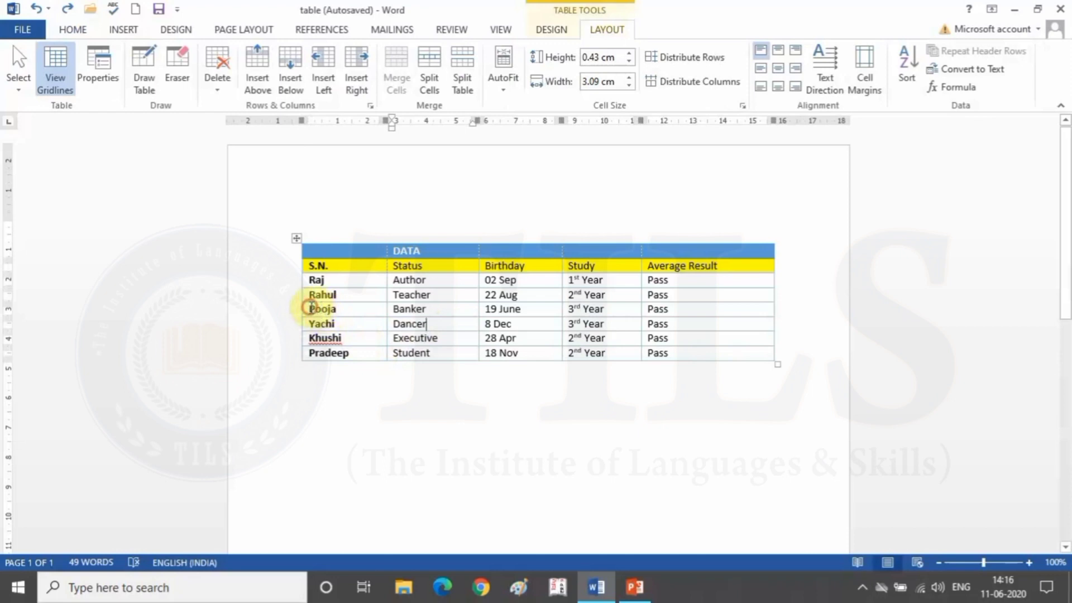
drag(304, 308, 639, 342)
drag(729, 351, 727, 350)
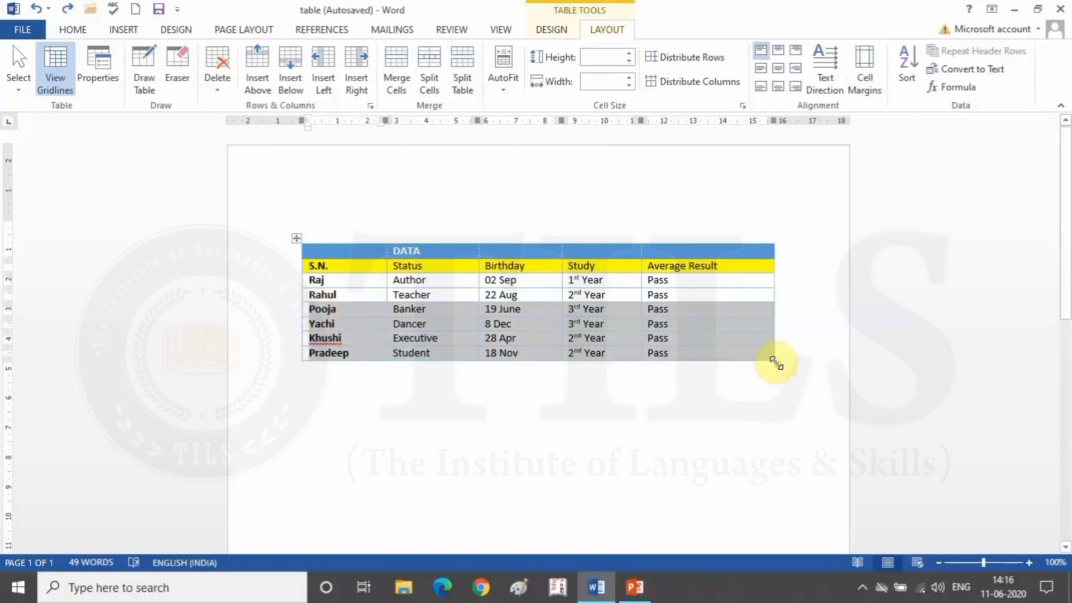
click(460, 61)
click(615, 456)
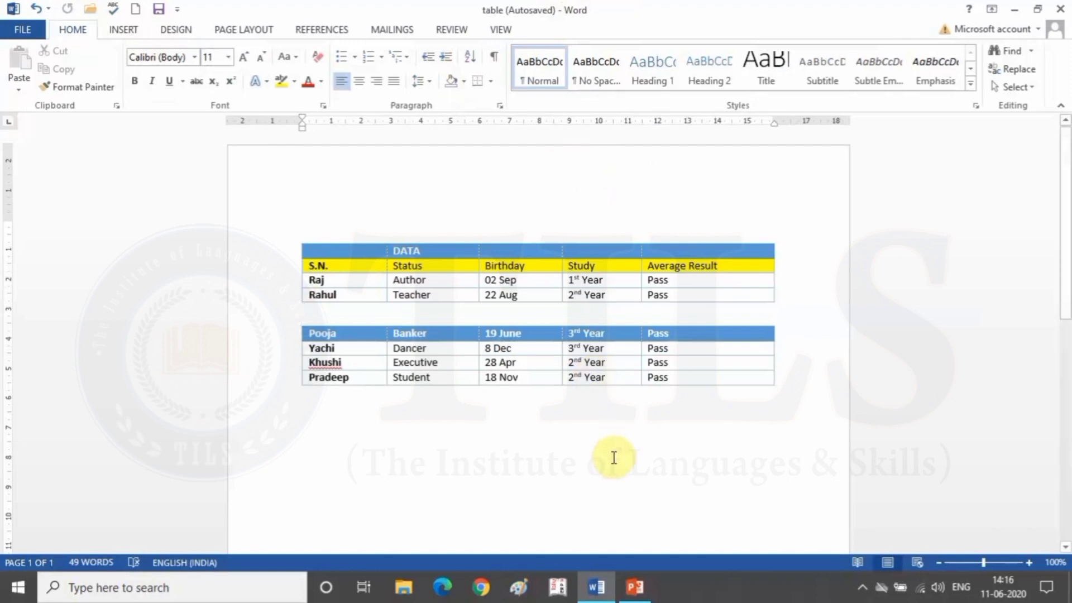
click(542, 363)
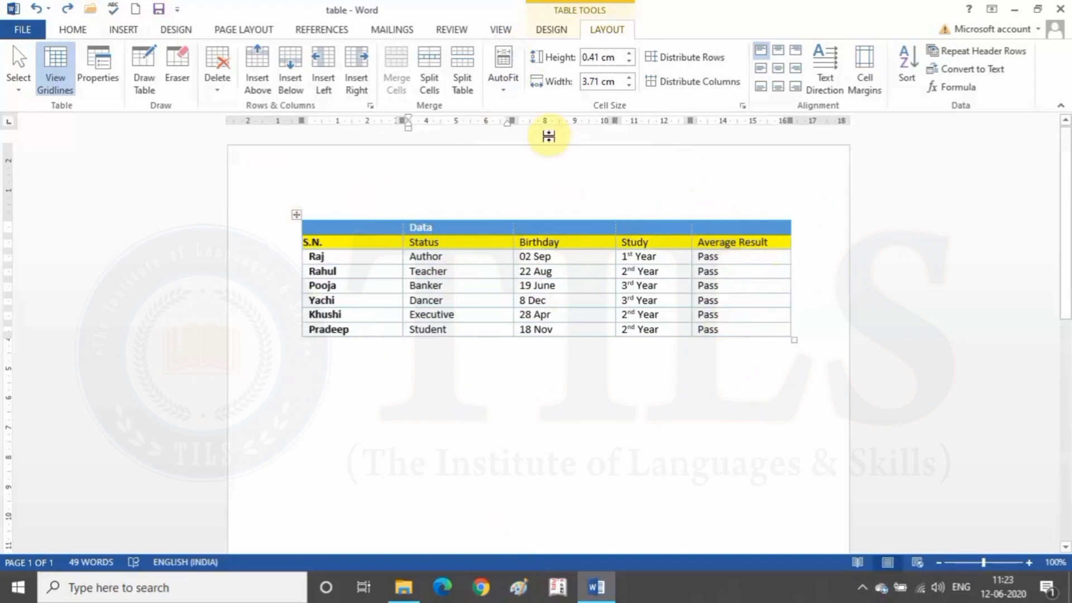
- Shrink the table columns to fit their text with AutoFit Contents, starting from the selected first column
click(503, 90)
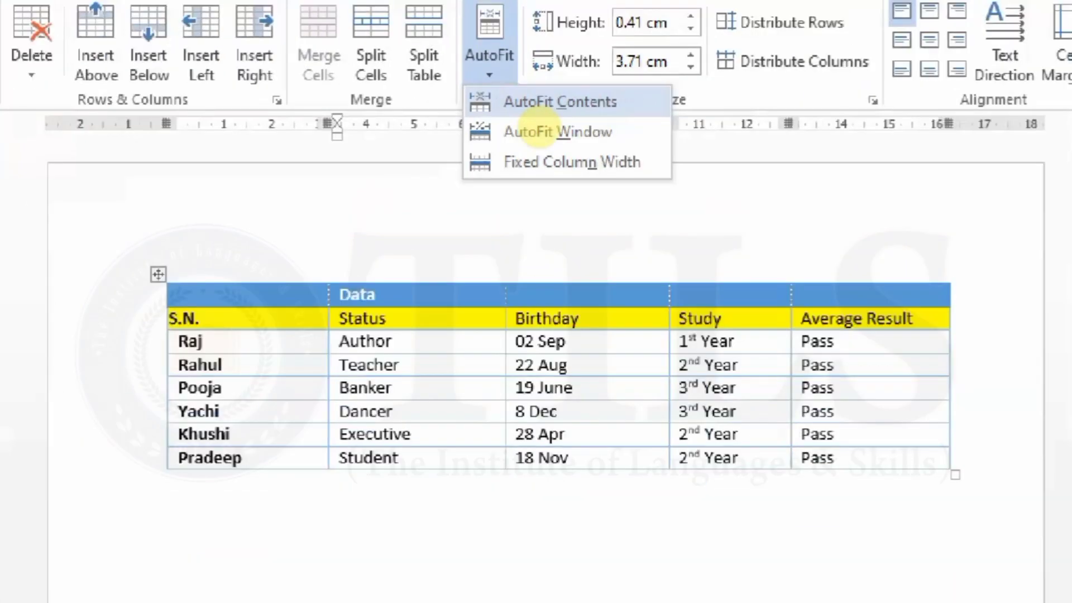
click(531, 124)
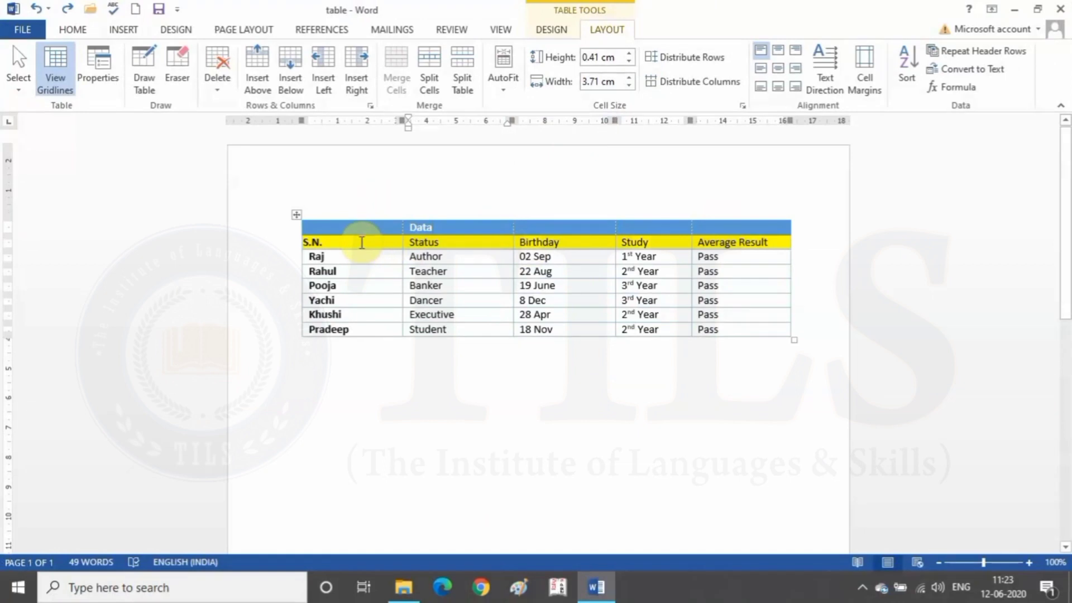
drag(351, 224, 371, 331)
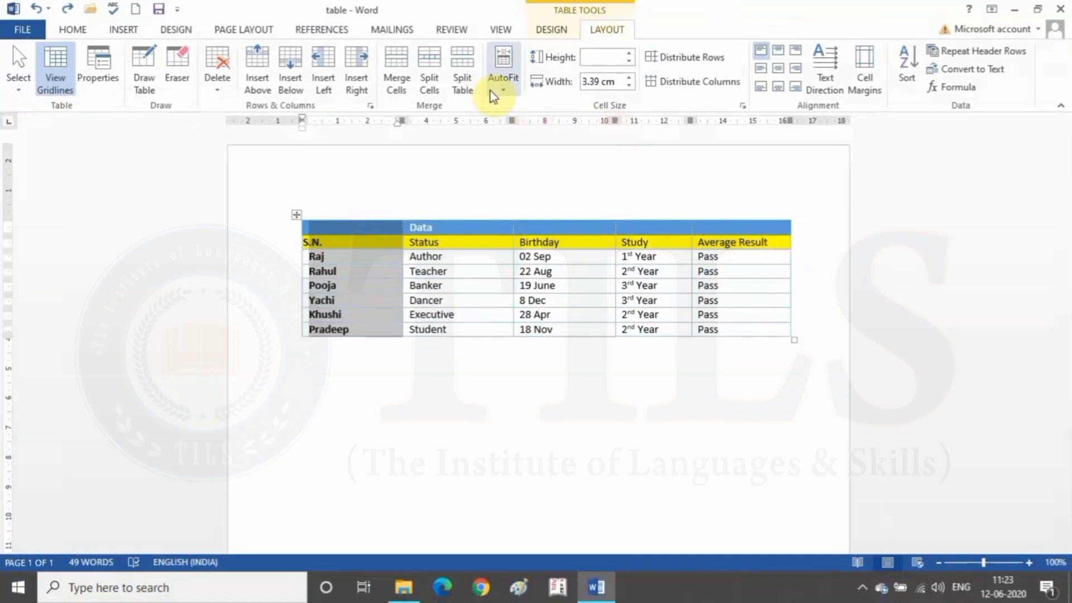
click(503, 84)
click(531, 116)
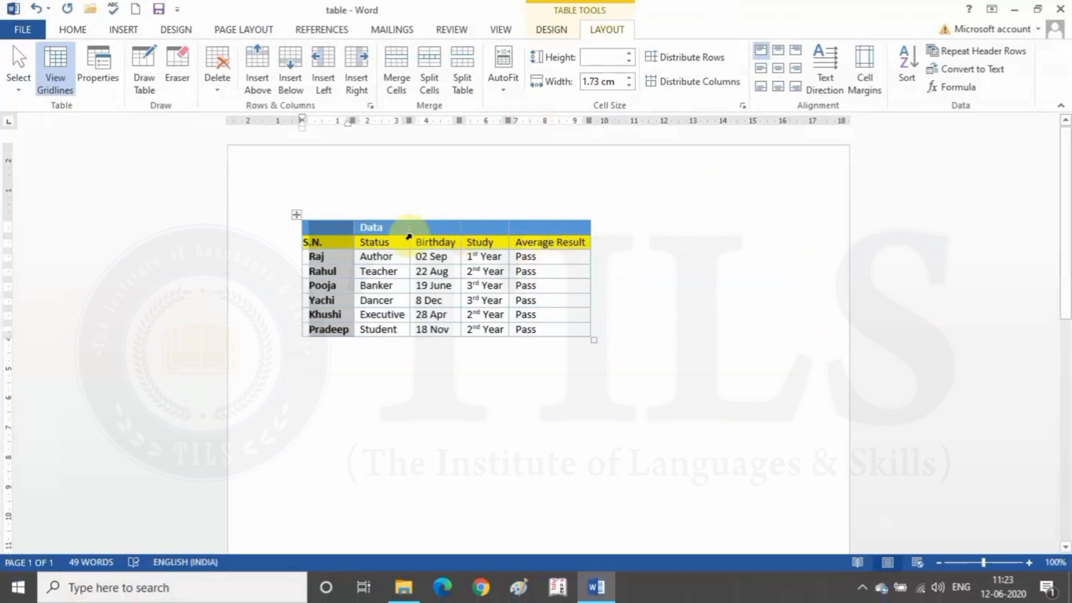
- Stretch the table to the page width with AutoFit Window from the Author cell
click(377, 258)
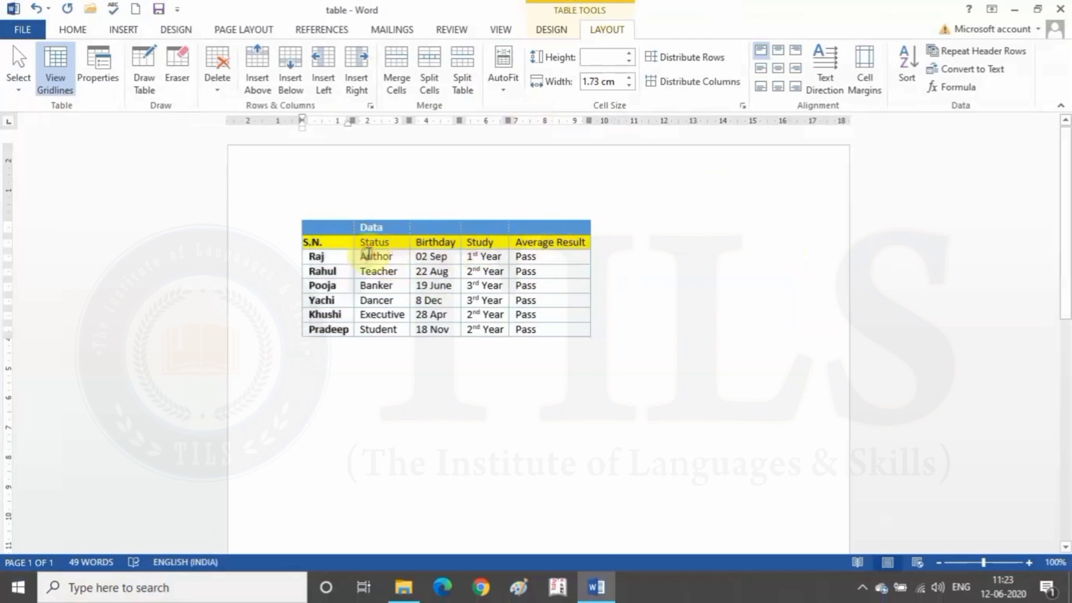
click(503, 83)
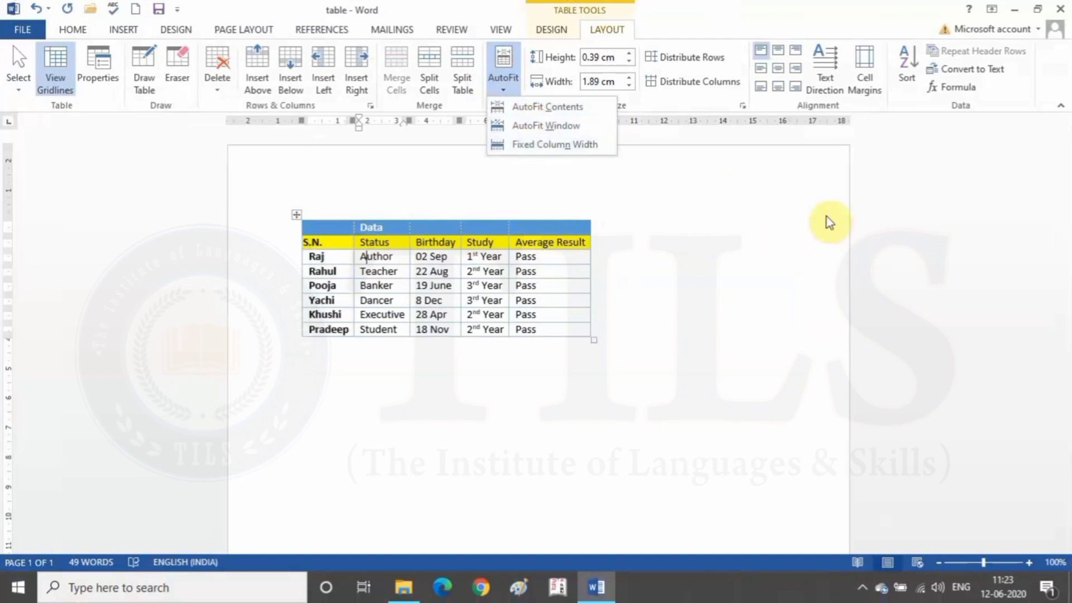
click(516, 126)
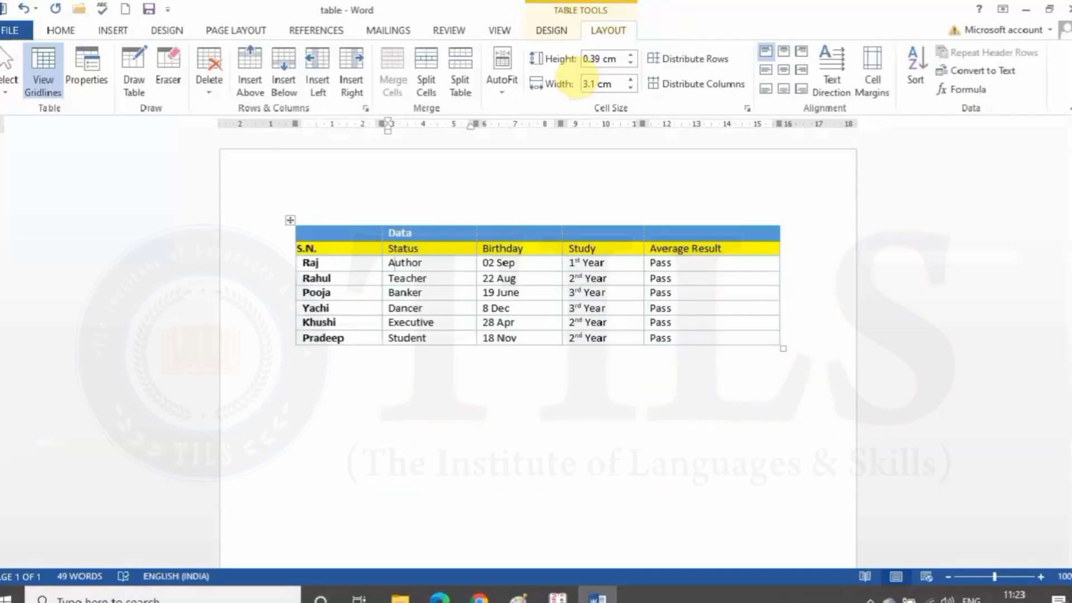
- Set the height of the Author row to 1.2 cm
click(443, 258)
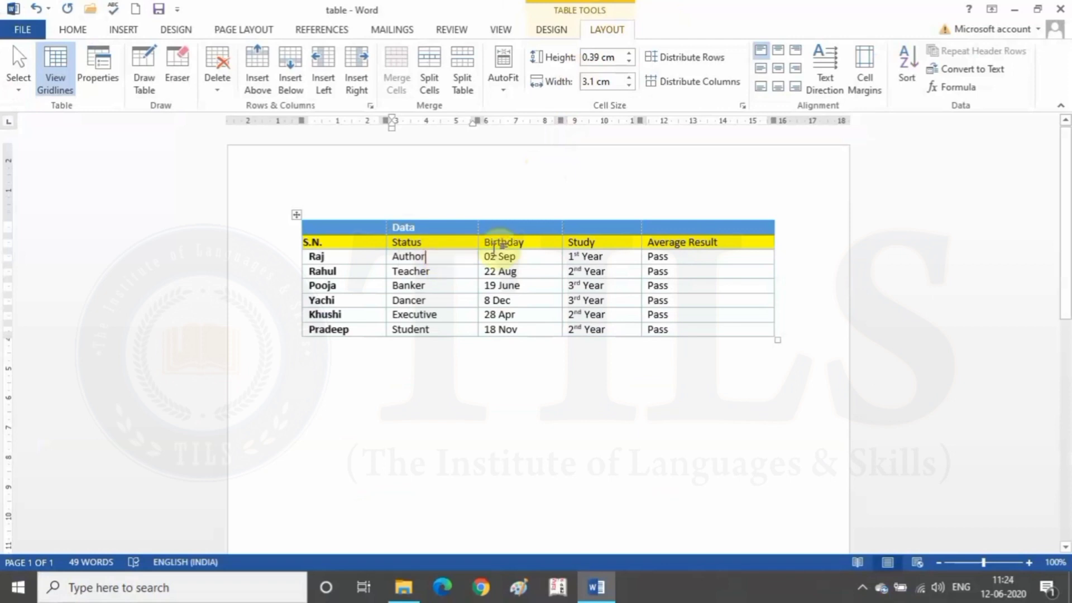
click(630, 54)
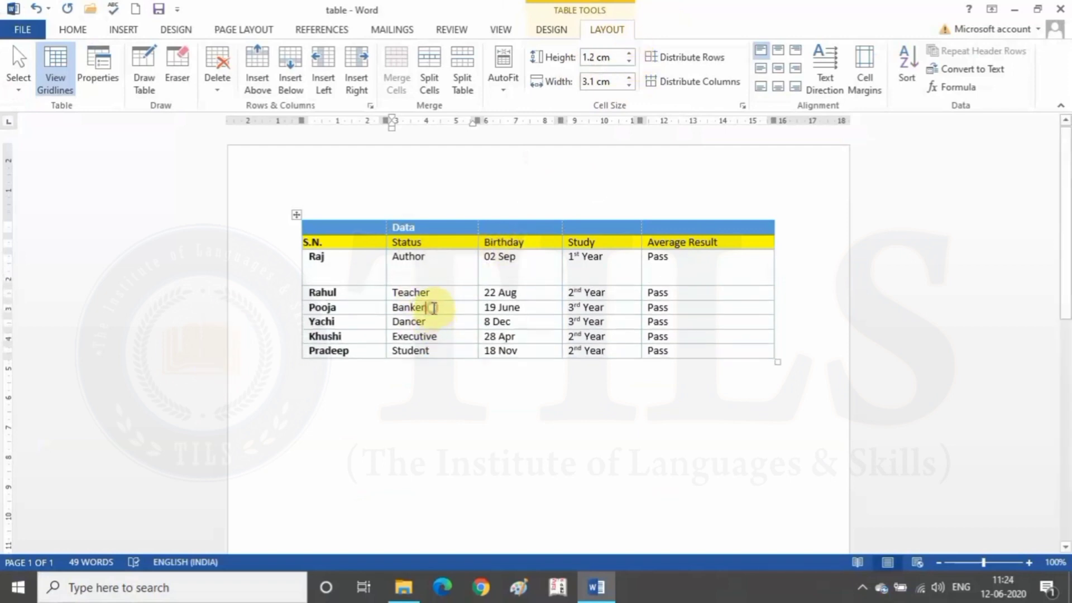
- Widen the Status column to 5.2 cm from the Banker cell
click(629, 84)
click(628, 78)
click(628, 79)
click(628, 79)
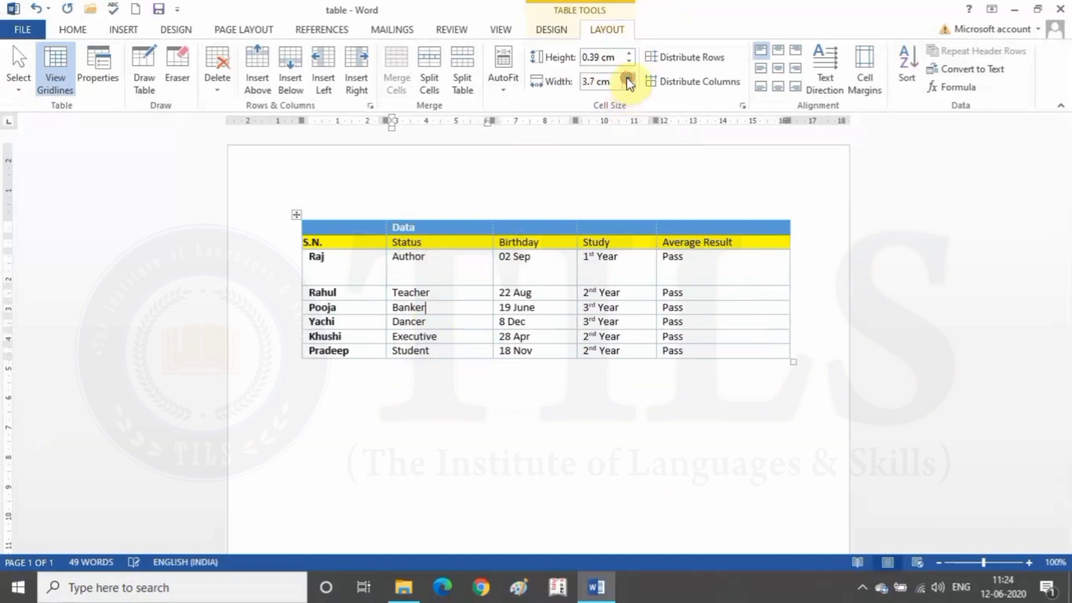
click(628, 79)
click(627, 79)
click(628, 79)
click(628, 79)
click(627, 78)
click(628, 79)
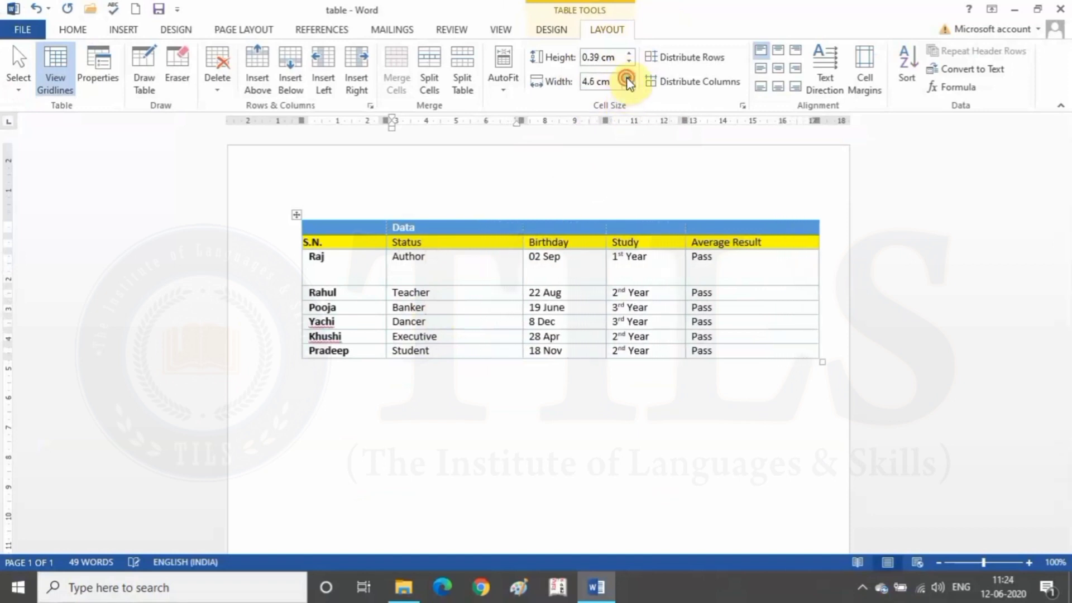
click(628, 78)
click(628, 79)
click(628, 79)
click(628, 79)
click(628, 79)
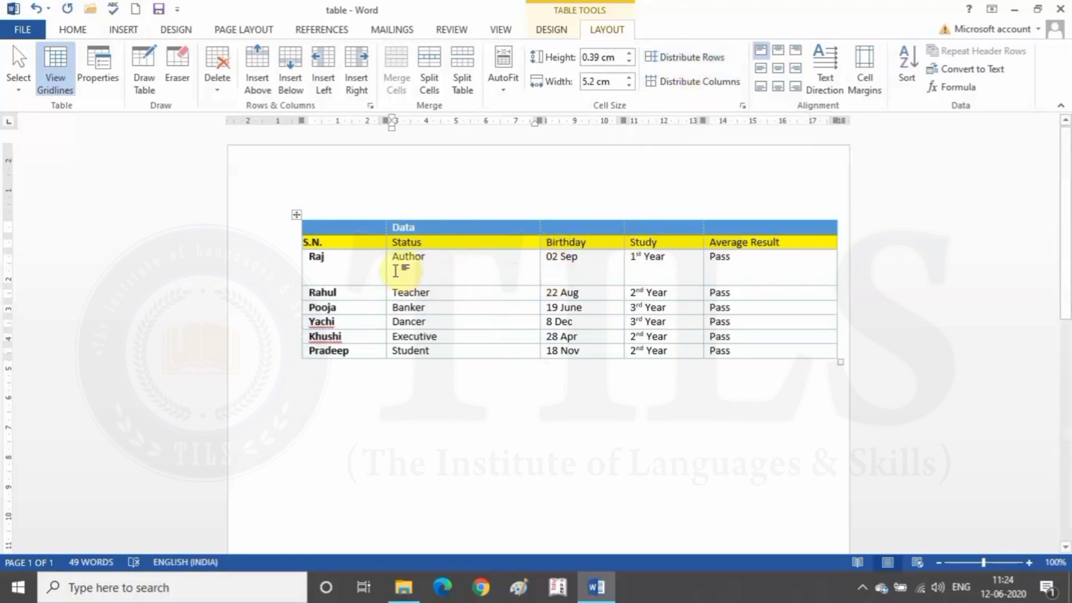
- Distribute the rows from Teacher to Student evenly, and distribute all rows of the table to equal heights
drag(362, 268, 783, 270)
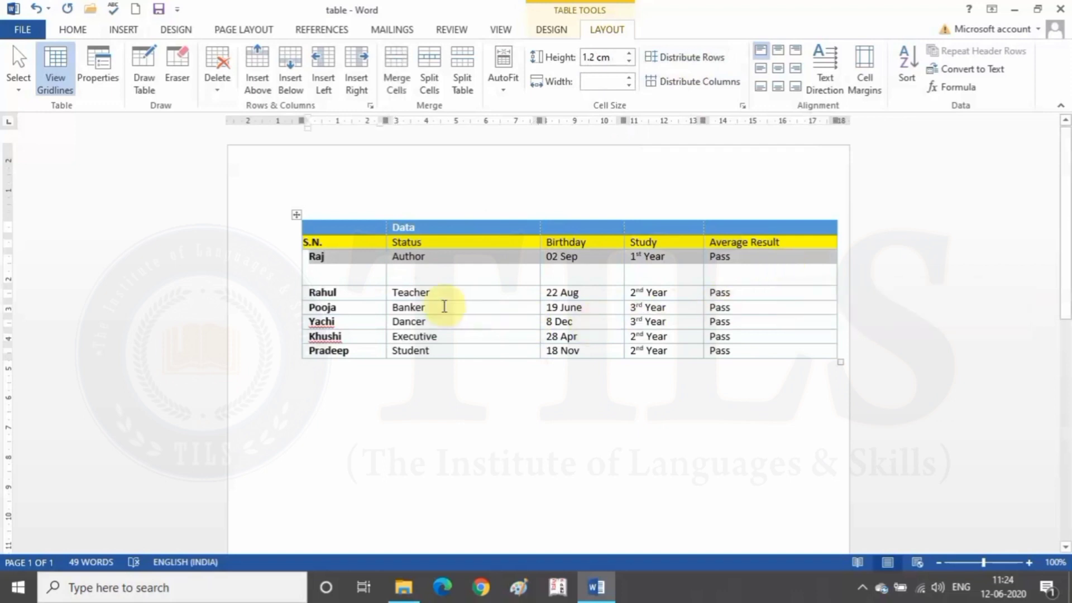
drag(355, 297, 756, 357)
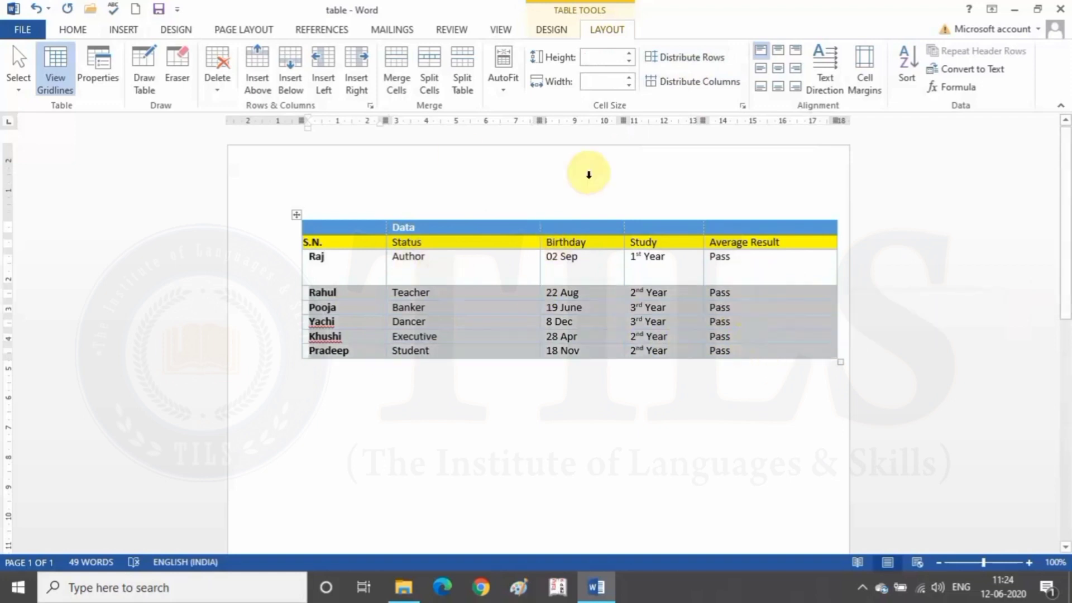
click(680, 59)
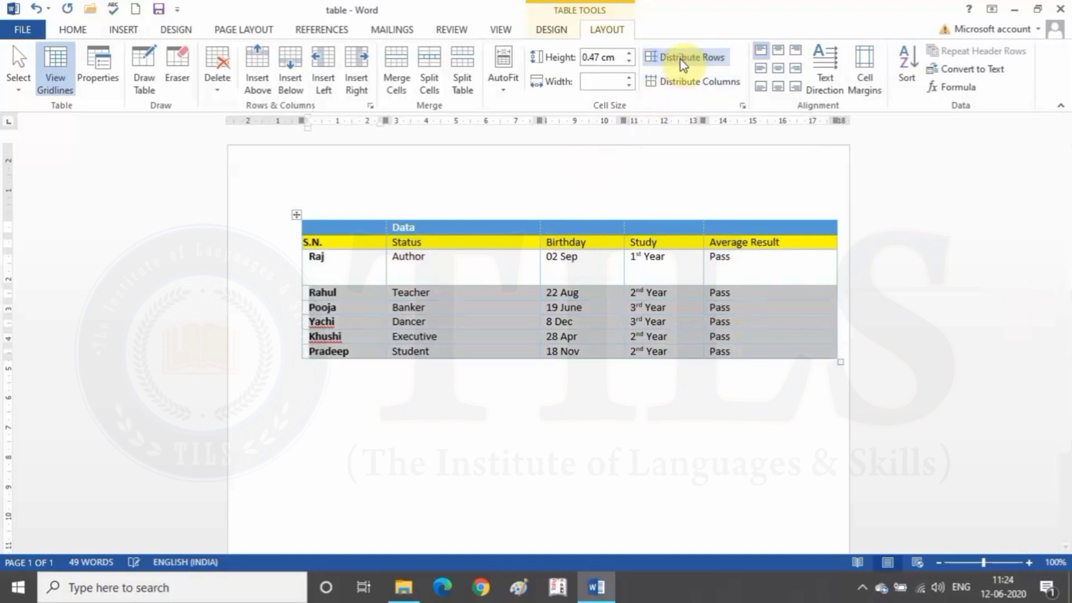
click(693, 58)
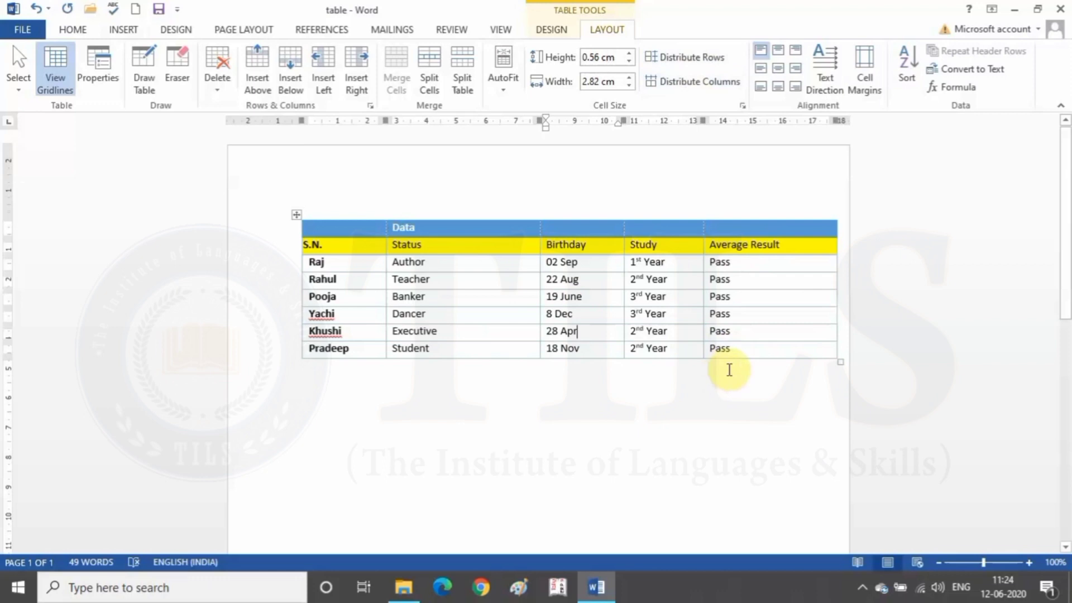
- Try distributing the table columns evenly, toggling the change with undo and redo, and end by undoing it
click(693, 85)
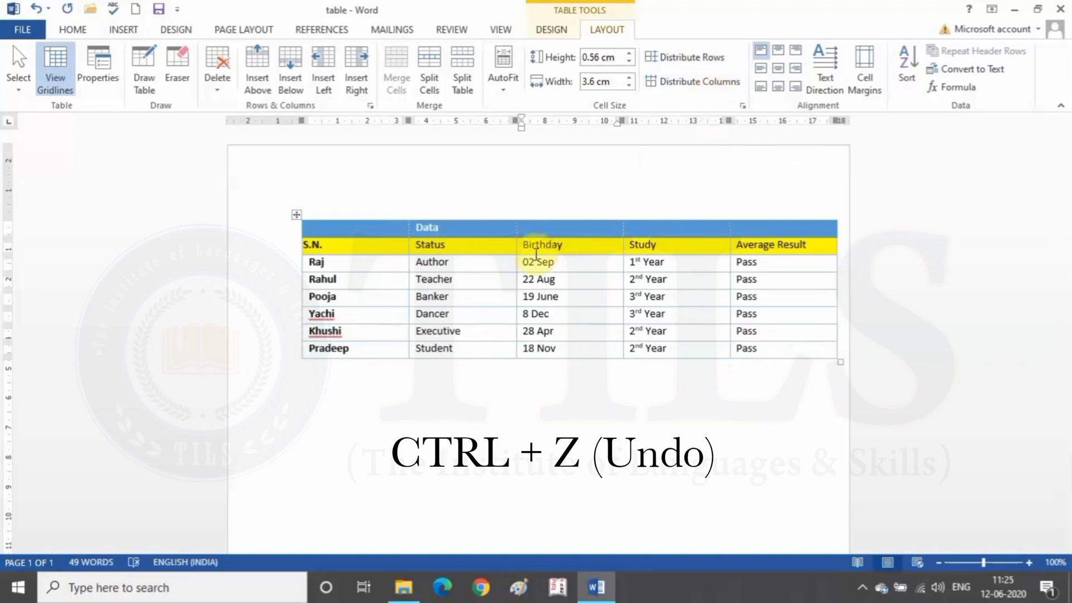
key(ctrl+z)
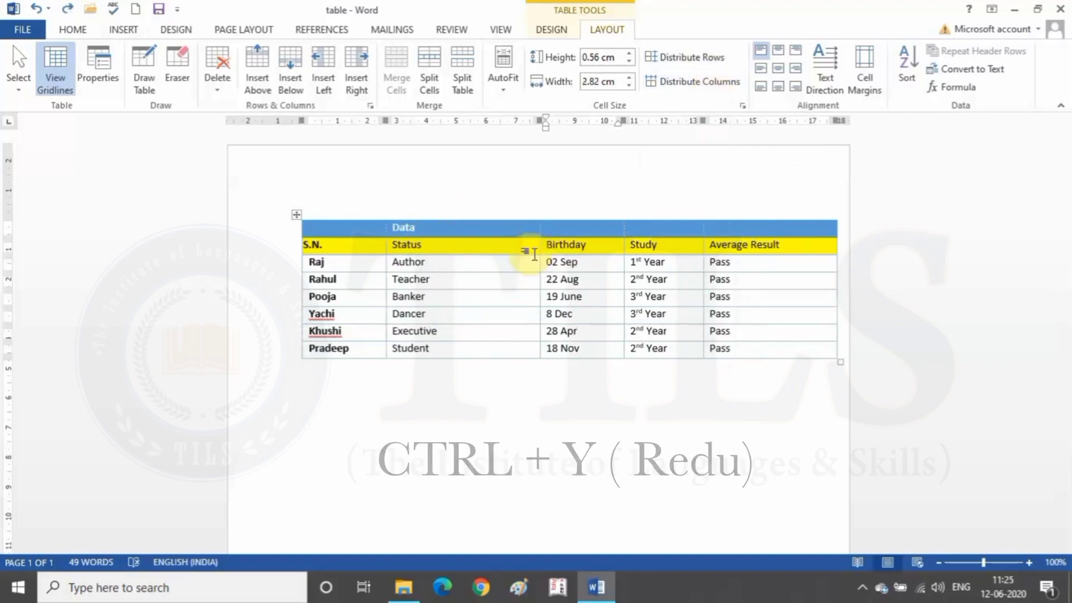
key(ctrl+y)
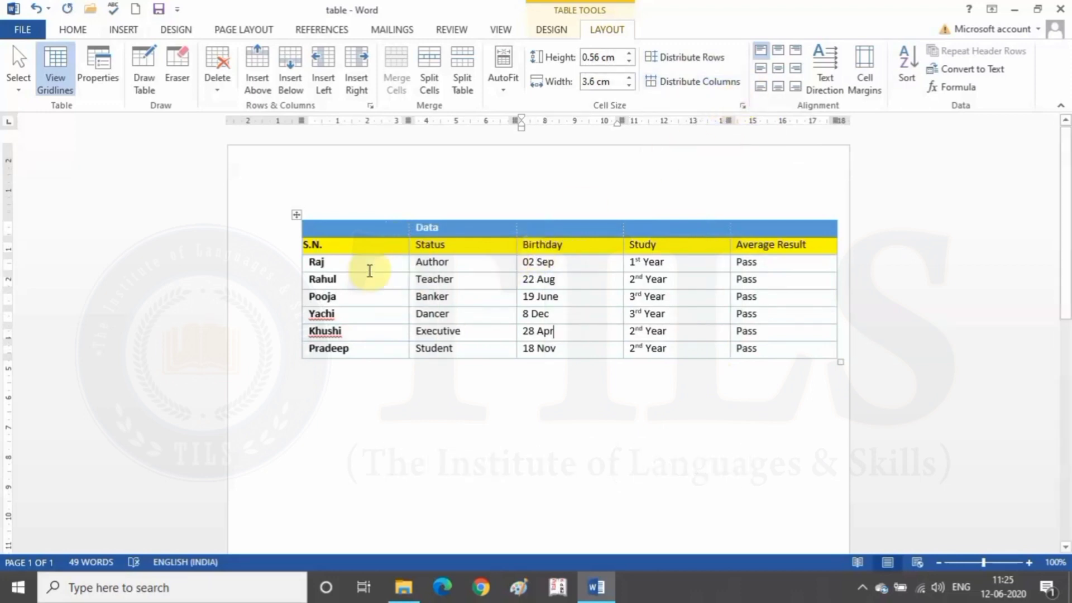
drag(352, 228, 375, 367)
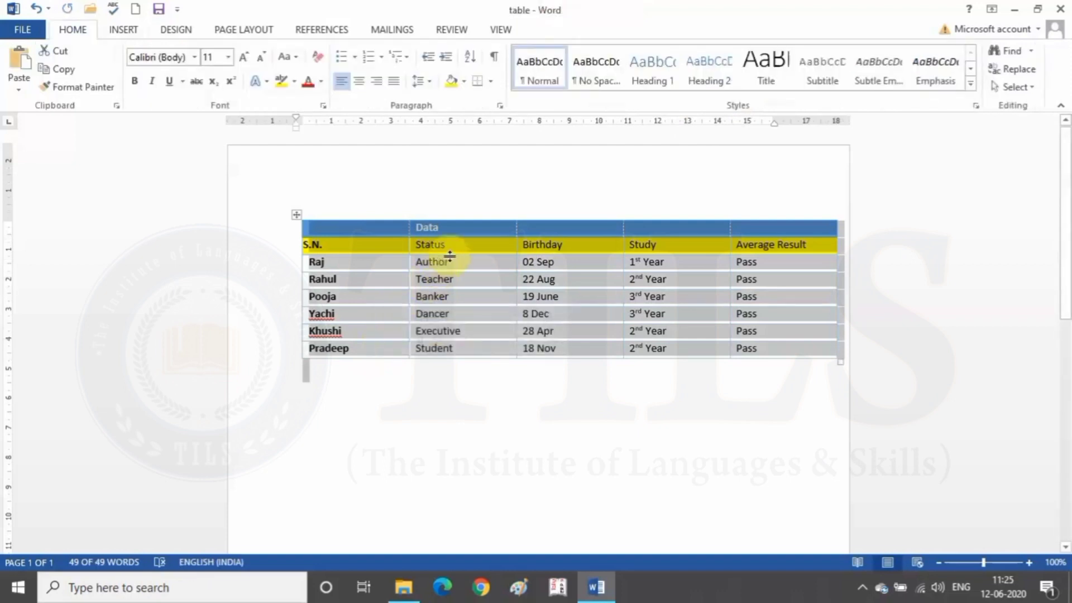
key(ctrl+z)
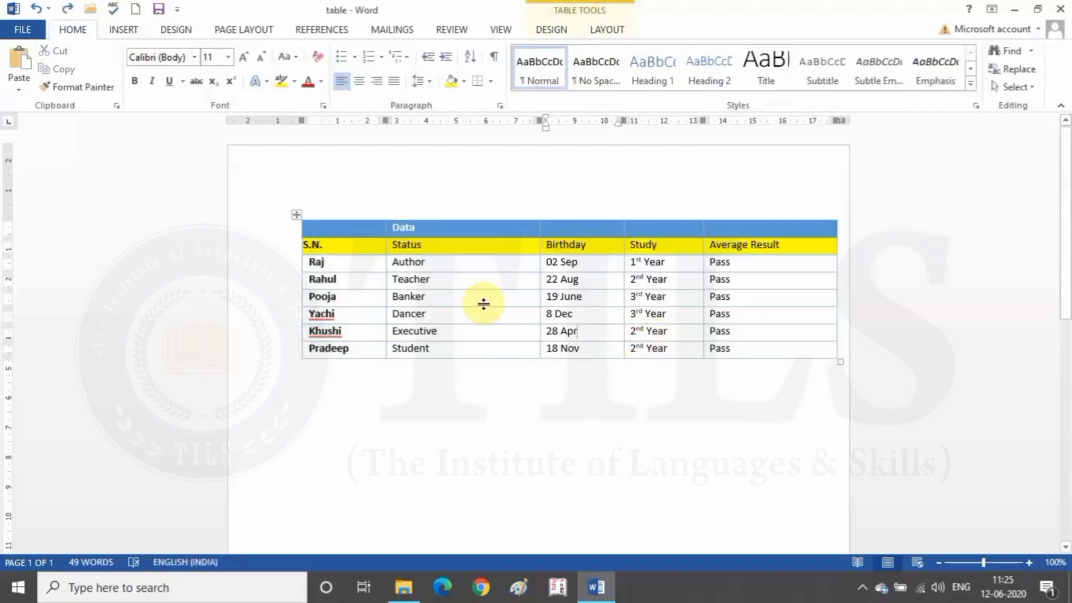
- Highlight the Status and S.N. columns in turn to compare them, and distribute all table columns to equal widths
drag(448, 226, 477, 350)
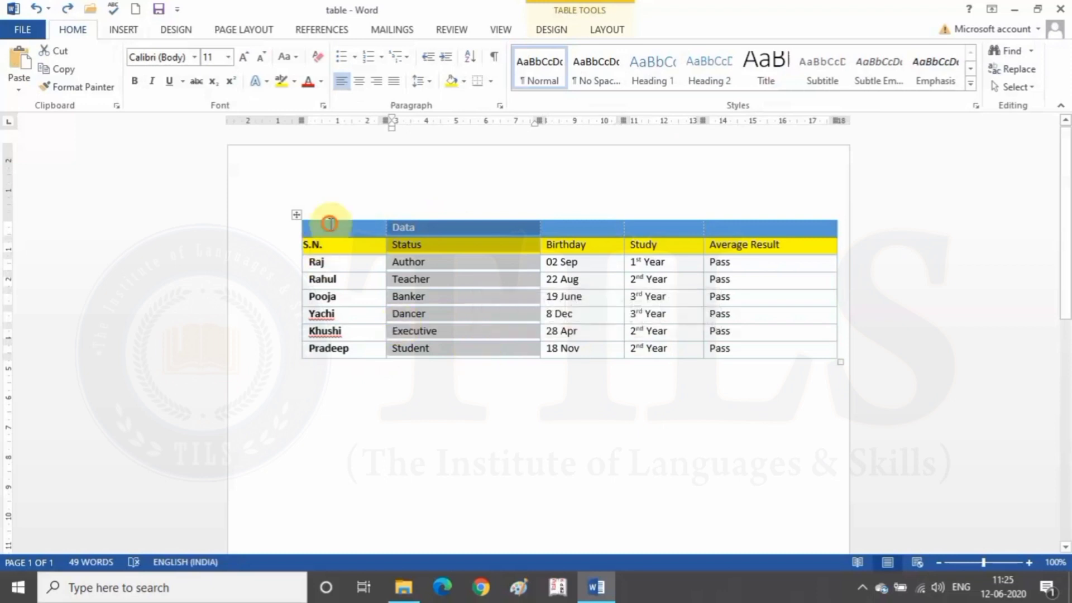
drag(324, 227, 343, 350)
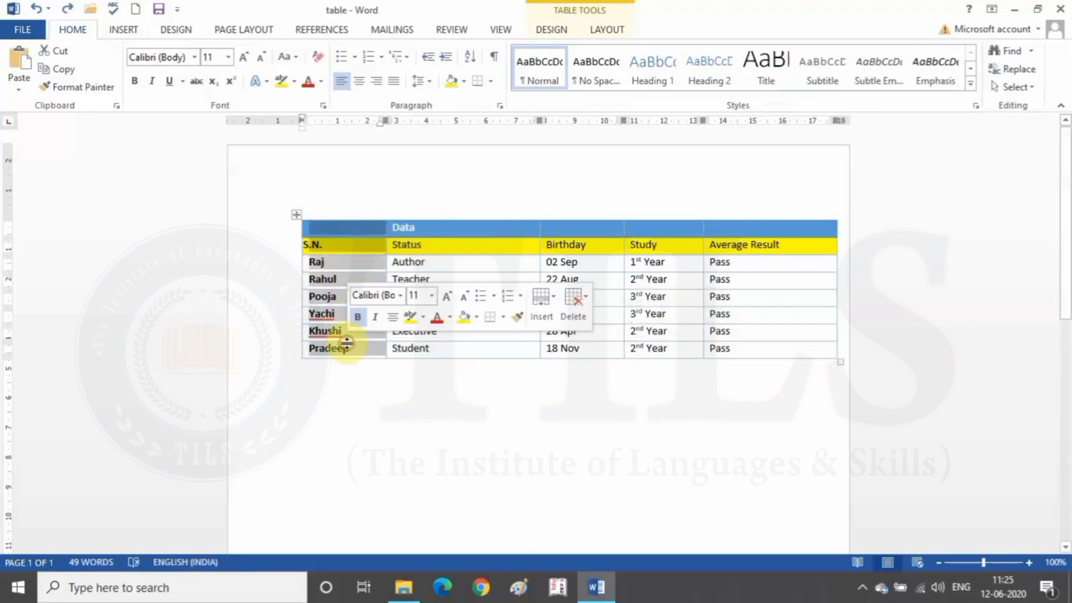
click(469, 333)
click(607, 30)
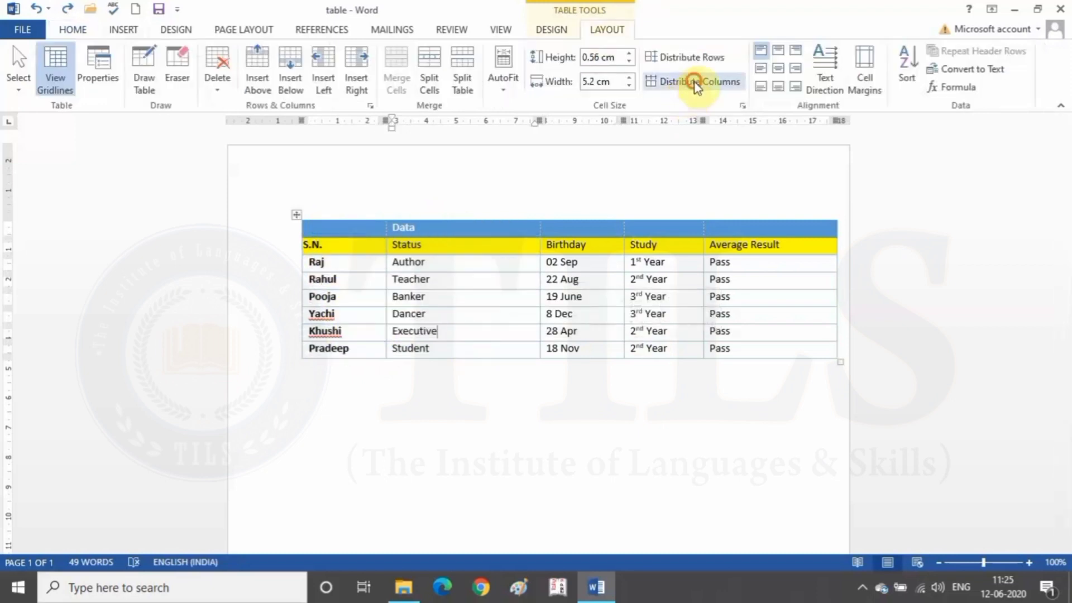
click(692, 81)
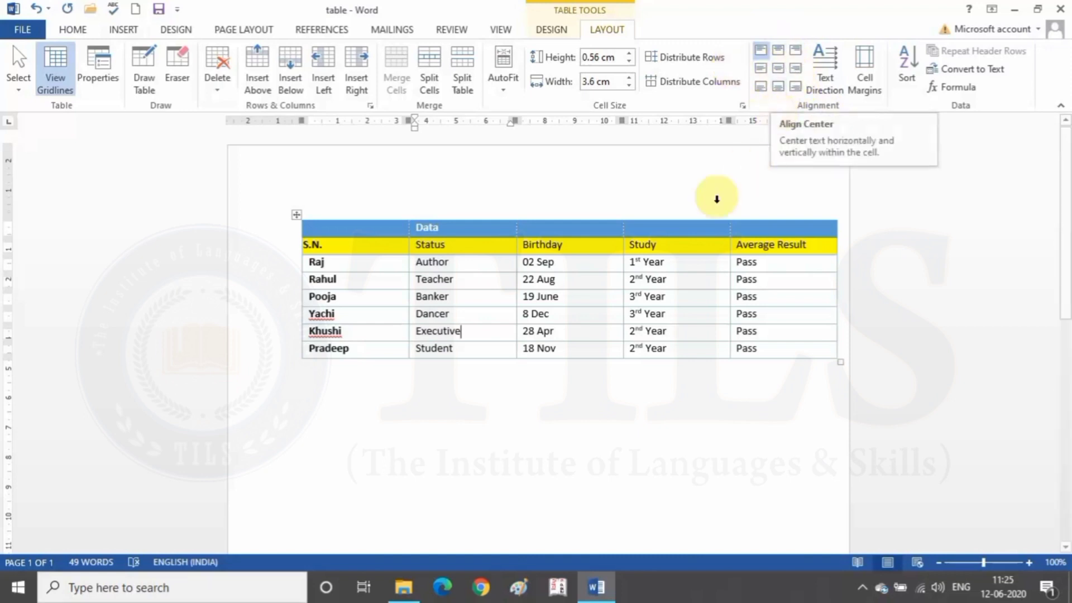
- Enlarge the Banker row to a height of about 3.67 cm by moving its lower border
click(476, 303)
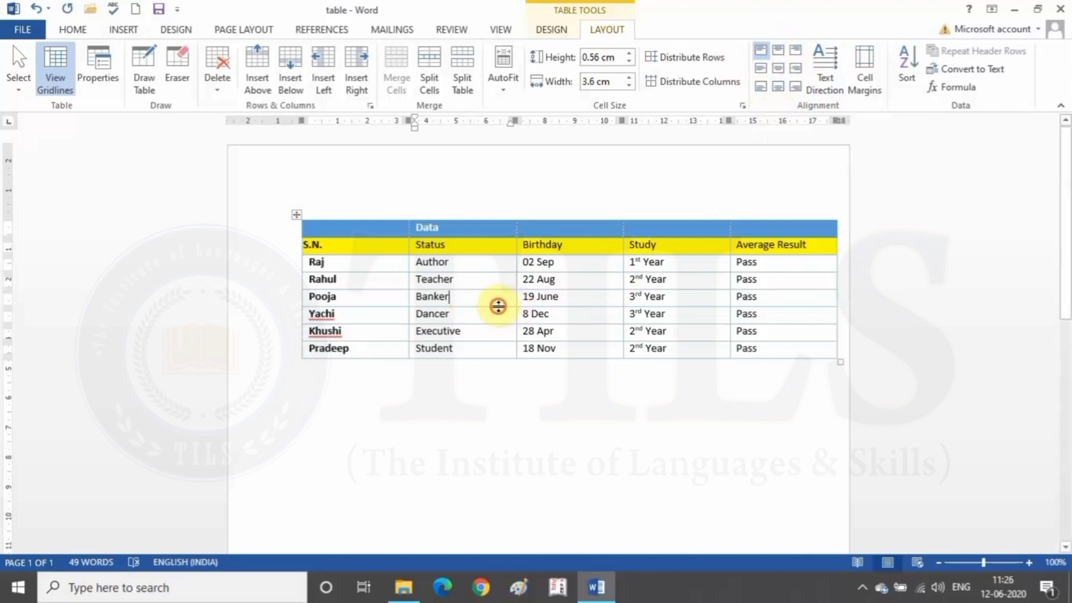
drag(498, 306, 493, 399)
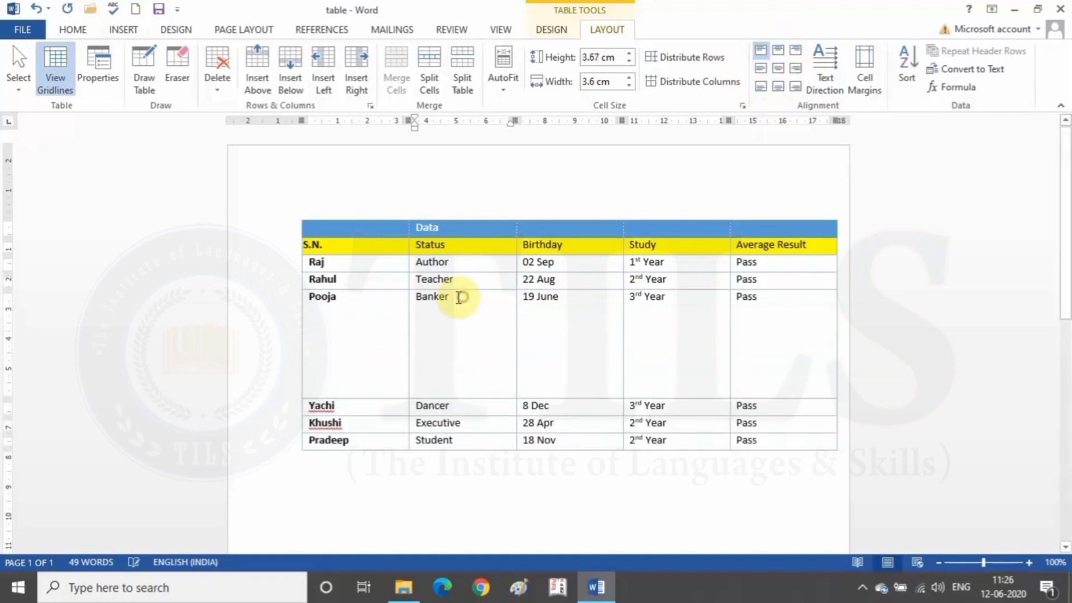
- Align the word Banker to the centre of its cell, and change the alignment to bottom right
drag(459, 297, 412, 298)
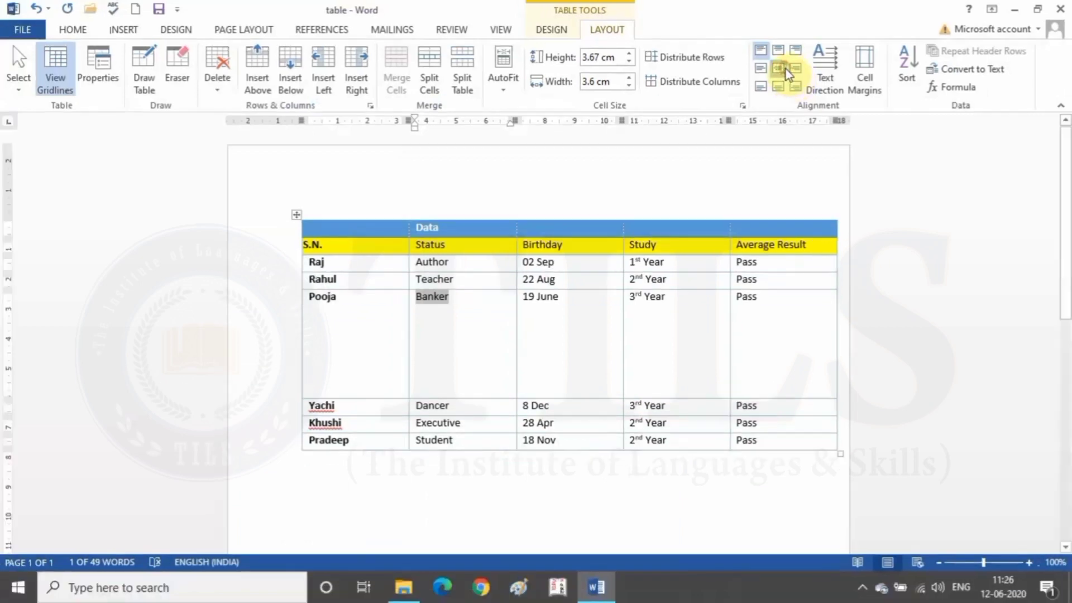
click(785, 69)
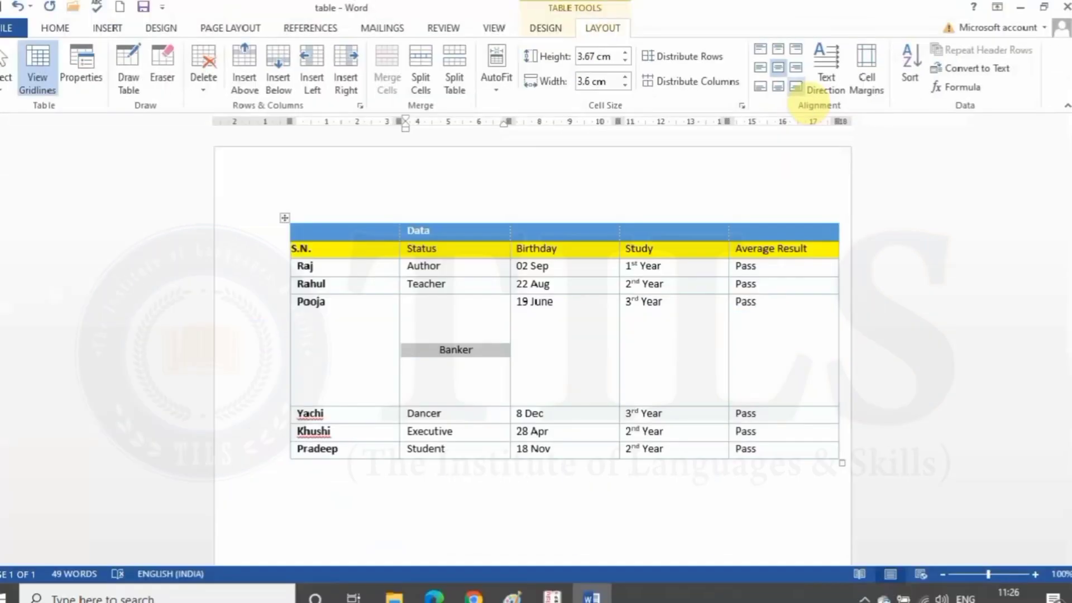
click(796, 87)
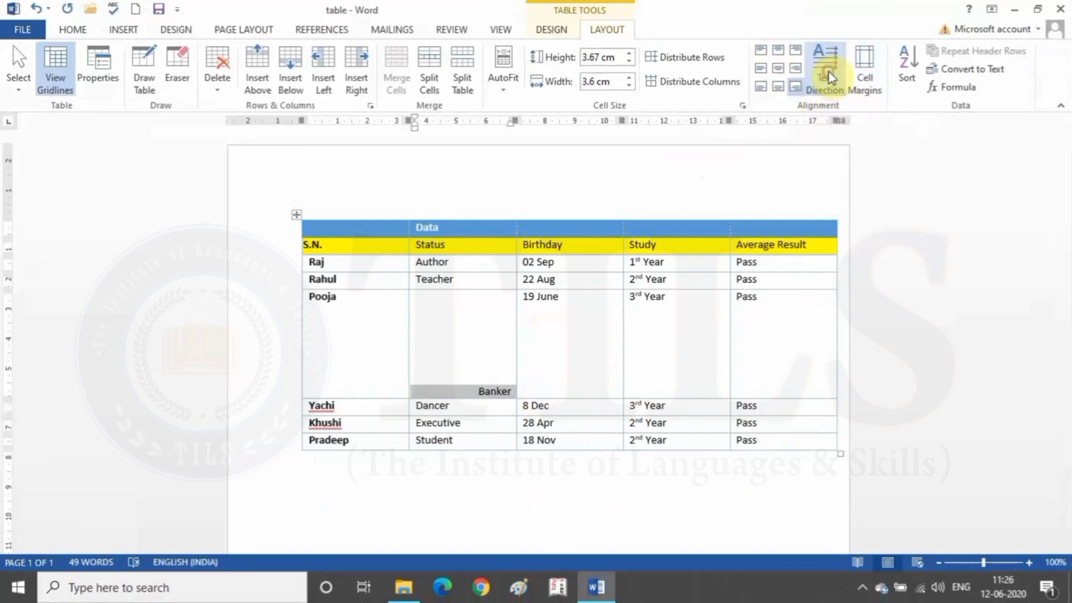
- Cycle the Banker cell through the vertical and horizontal text directions, and undo the changes made to the Banker row
click(826, 89)
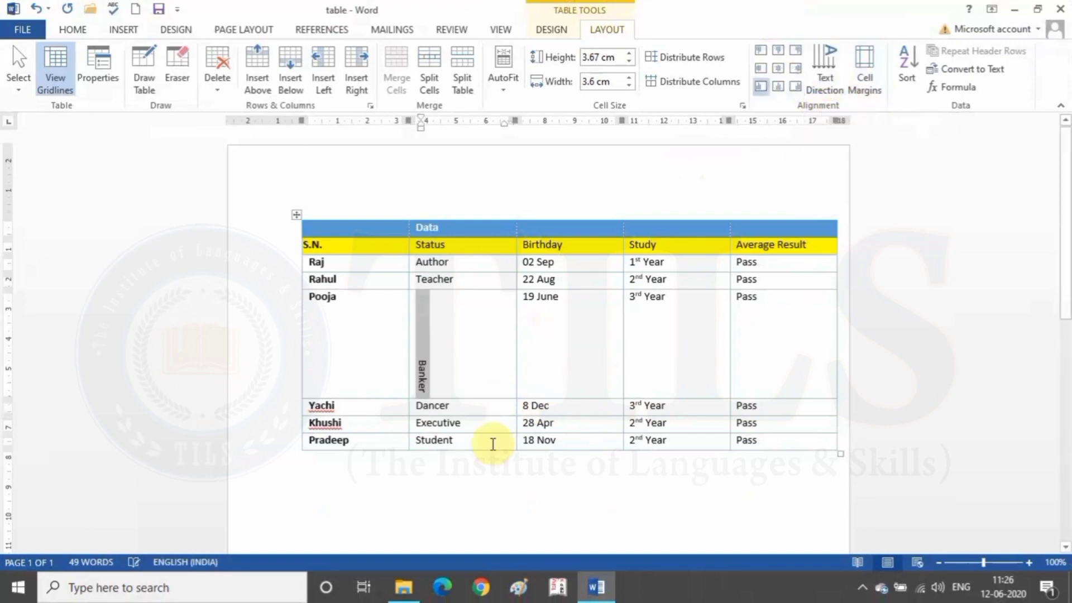
click(827, 84)
click(827, 81)
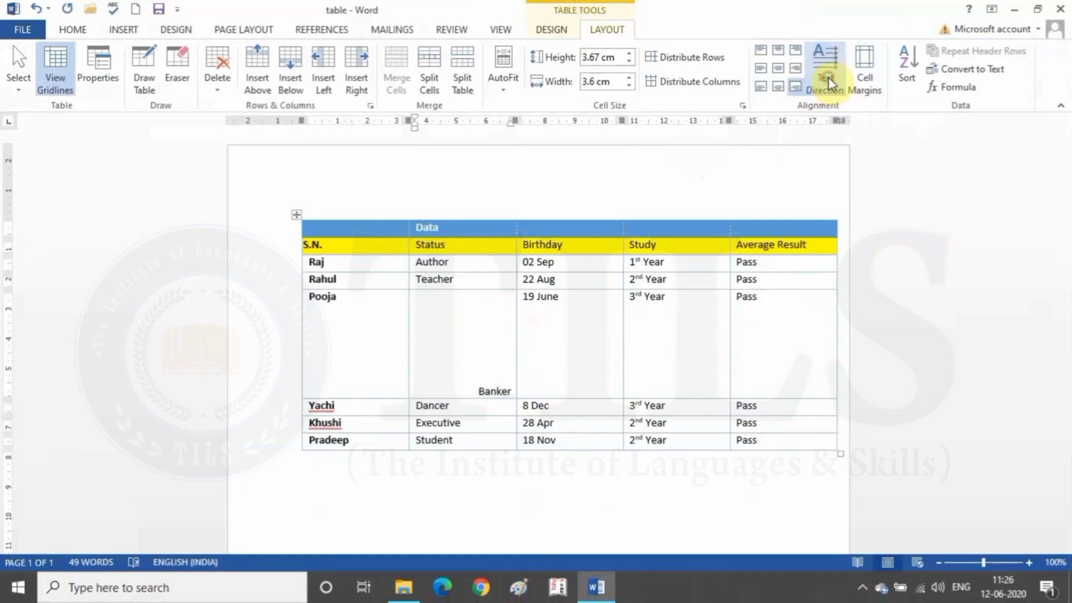
click(828, 81)
click(828, 81)
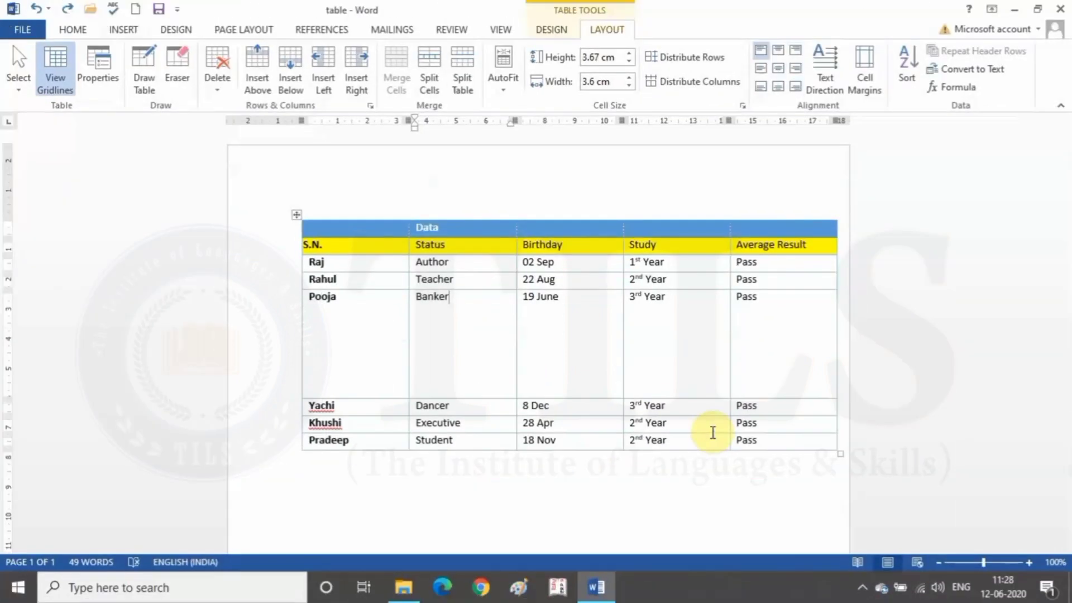
key(ctrl+z)
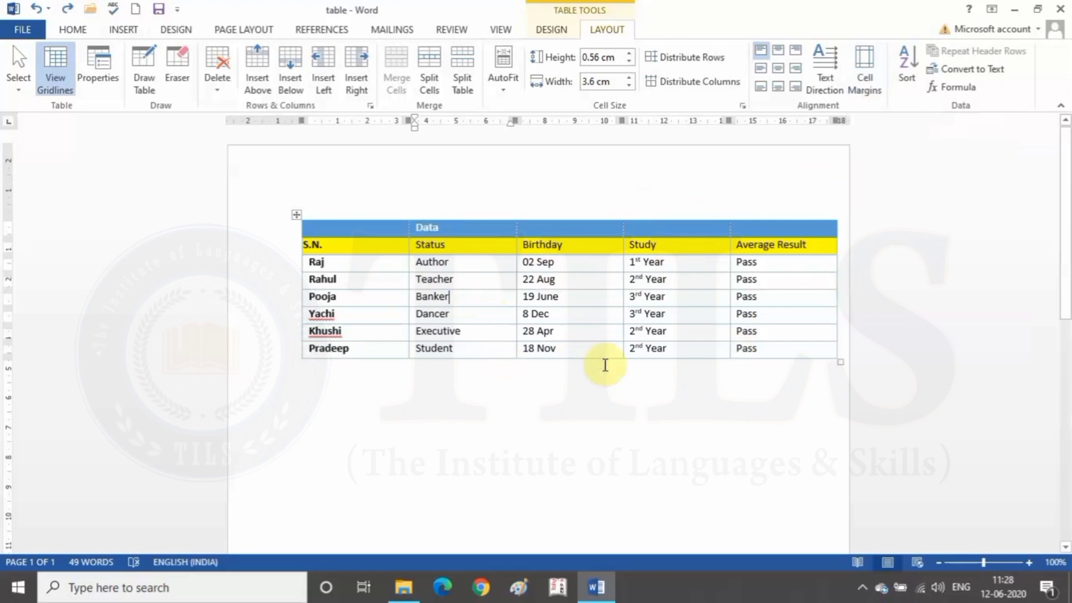
- Set the table's default cell margins to .05 cm at the top and 0.5 cm at the bottom, left and right
click(873, 84)
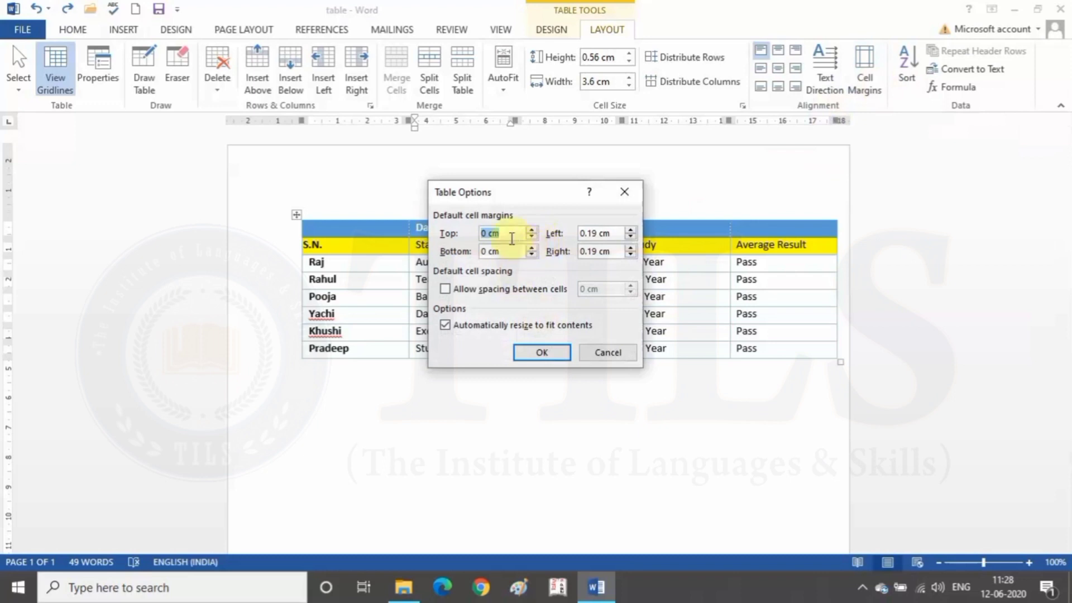
text(.05)
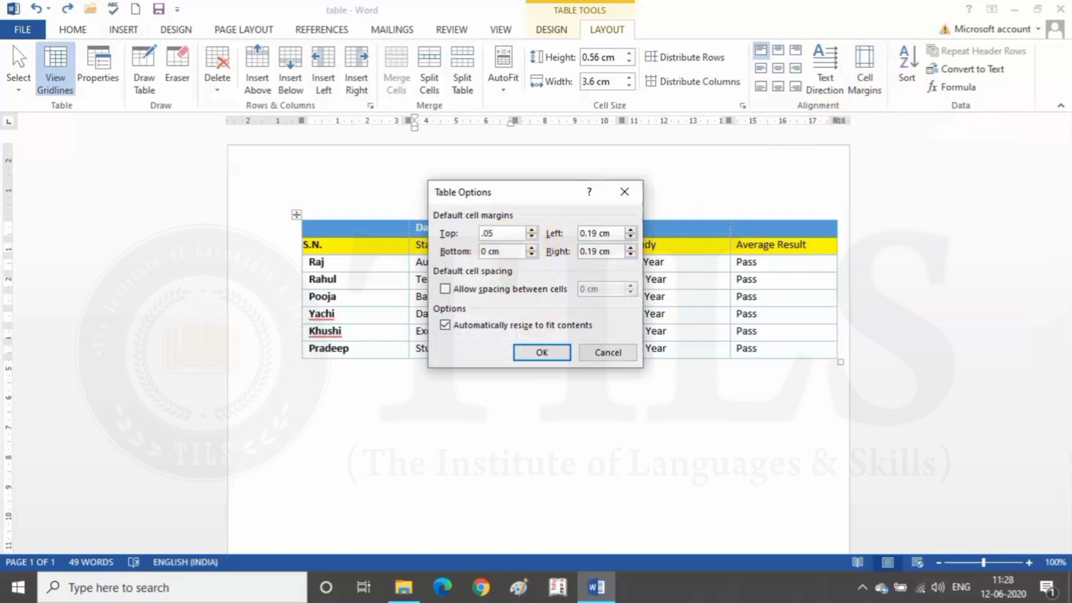
drag(504, 252, 477, 253)
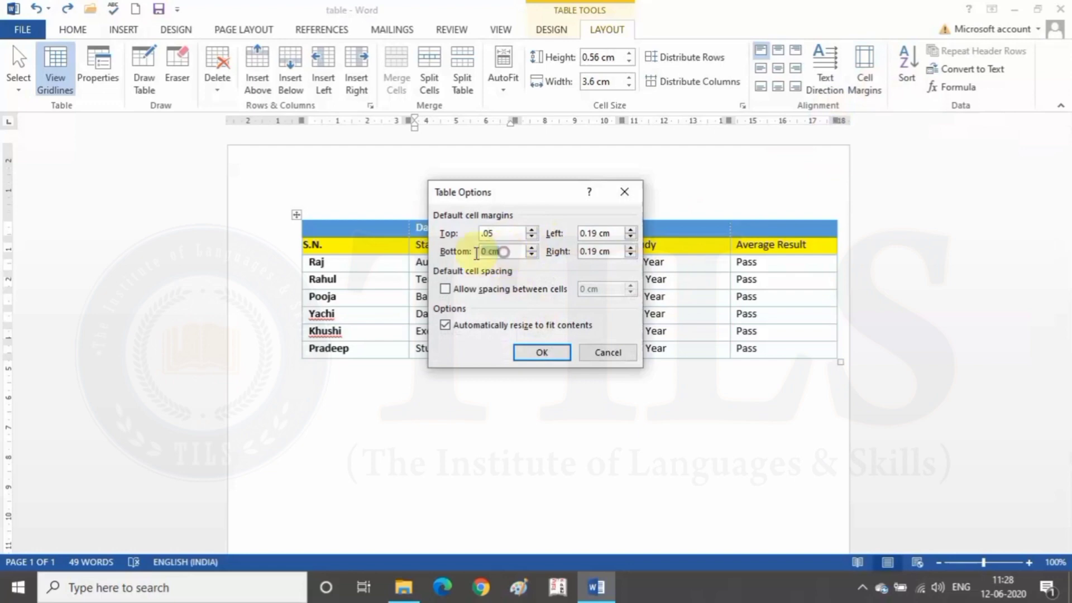
text(0.5)
drag(626, 234, 572, 235)
text(0.5)
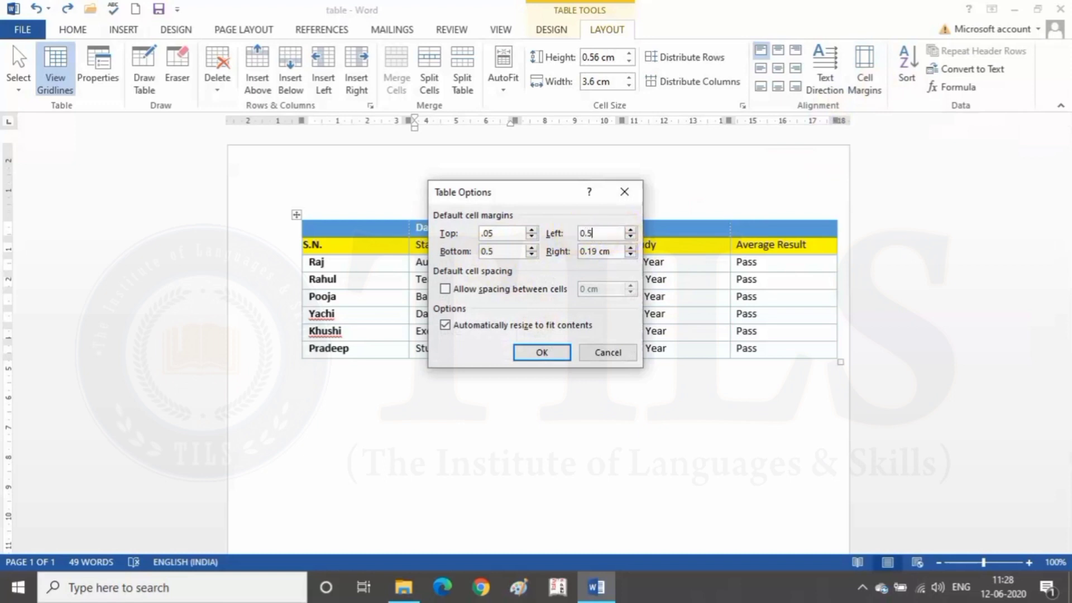
drag(621, 251, 574, 256)
text(0.5)
click(541, 353)
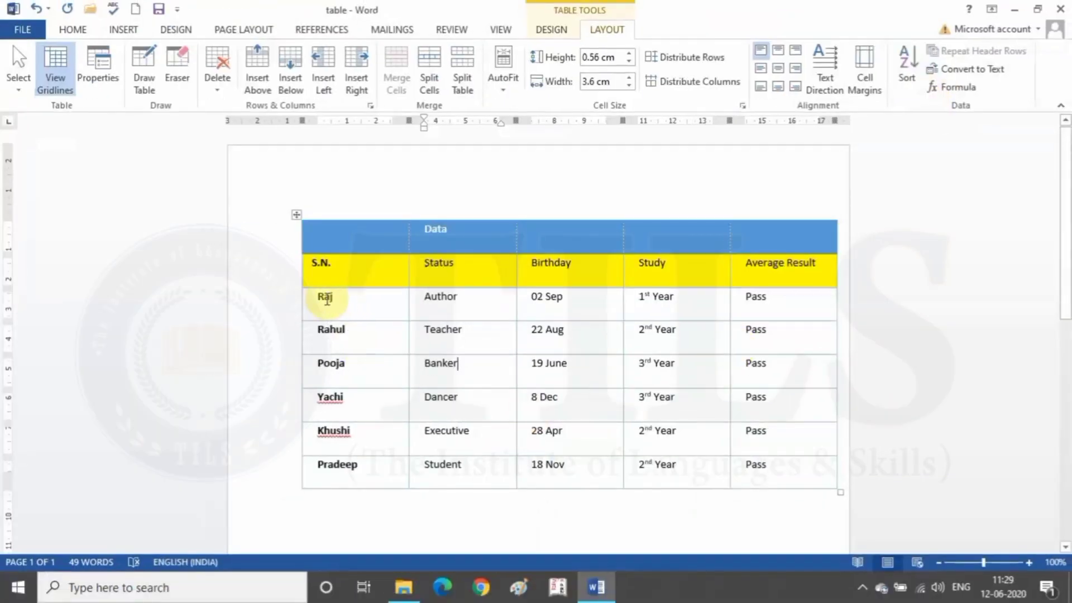
- Sort the six rows below the yellow header by Column 1 as text in ascending order, and re-sort them in descending order
drag(323, 297, 383, 473)
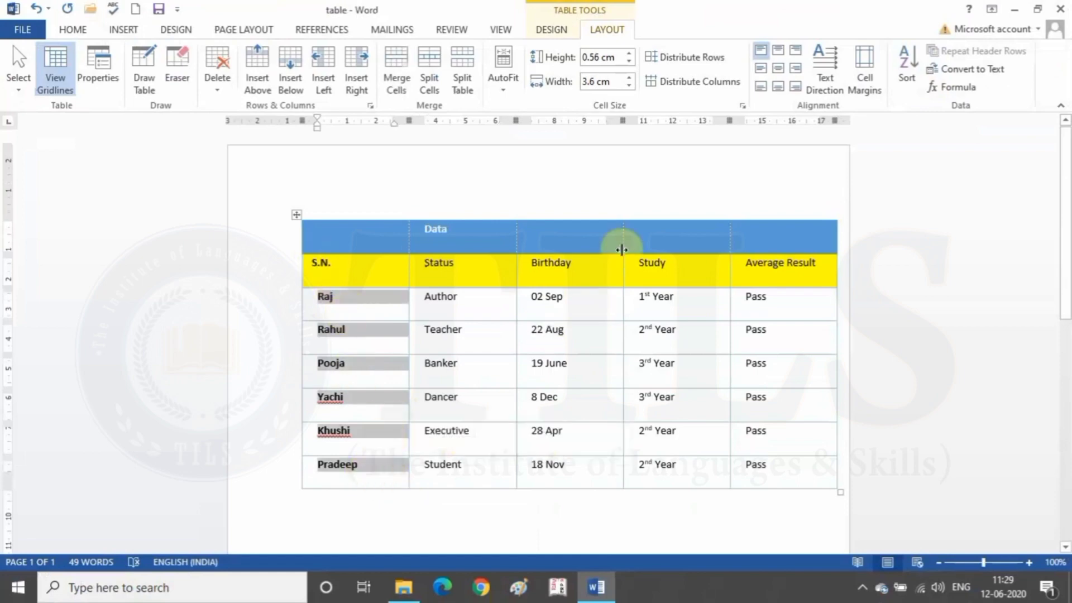
click(902, 87)
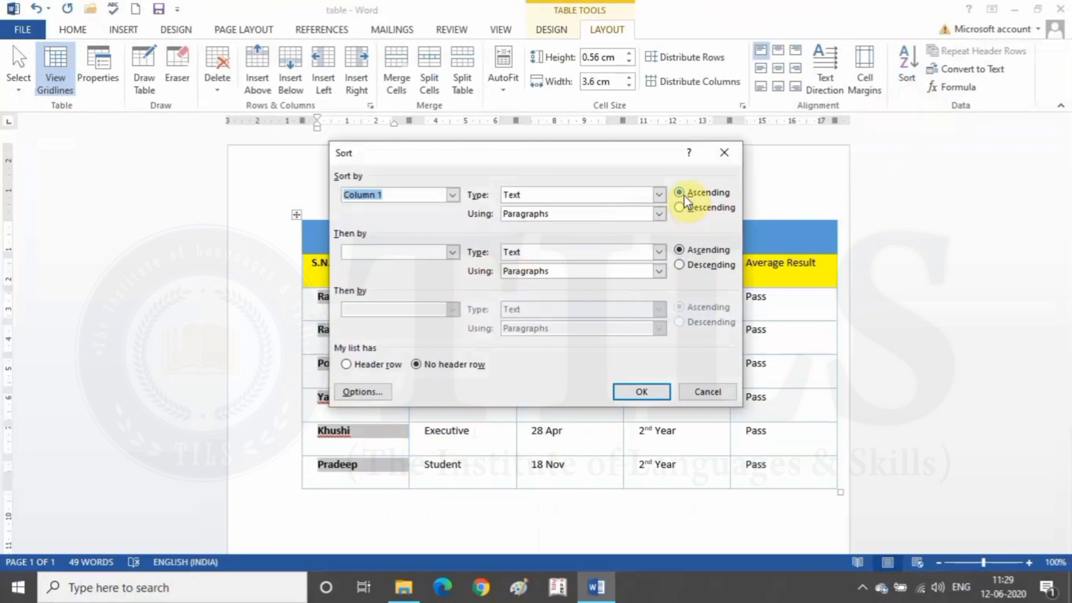
click(641, 391)
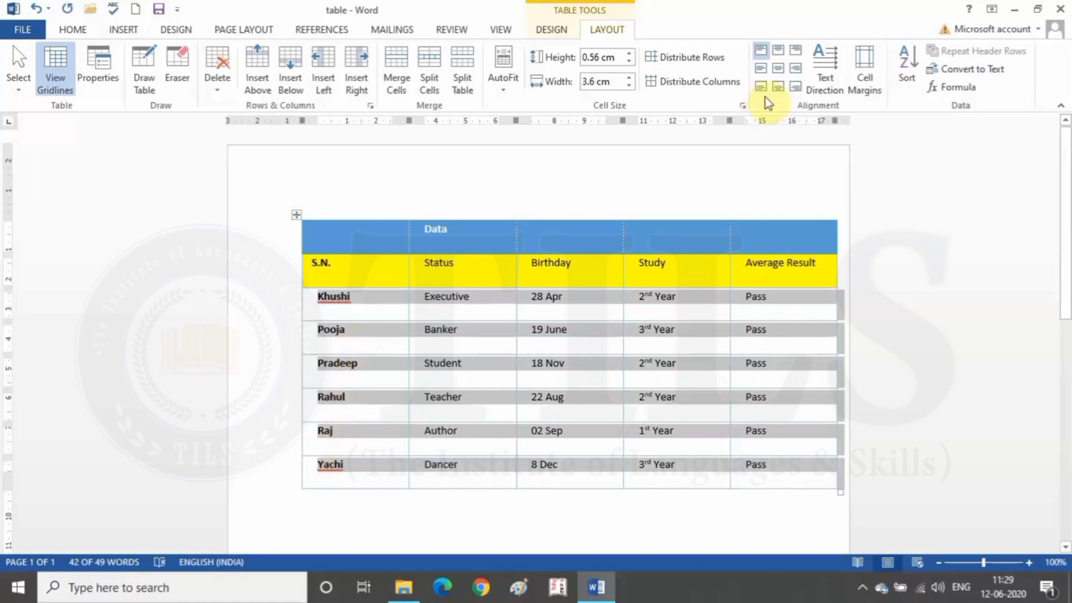
click(897, 79)
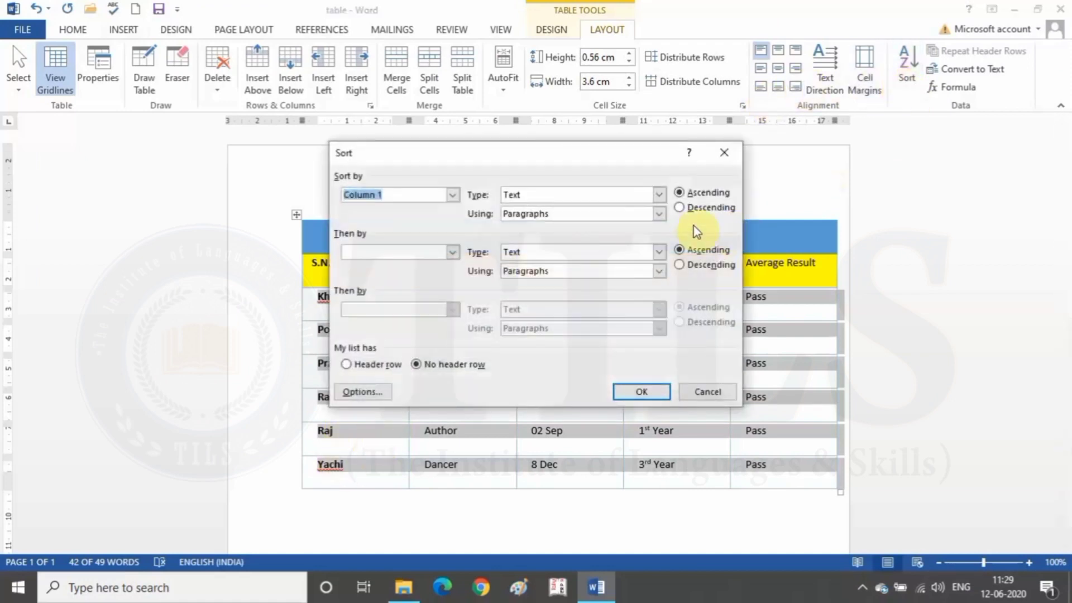
click(679, 207)
click(636, 390)
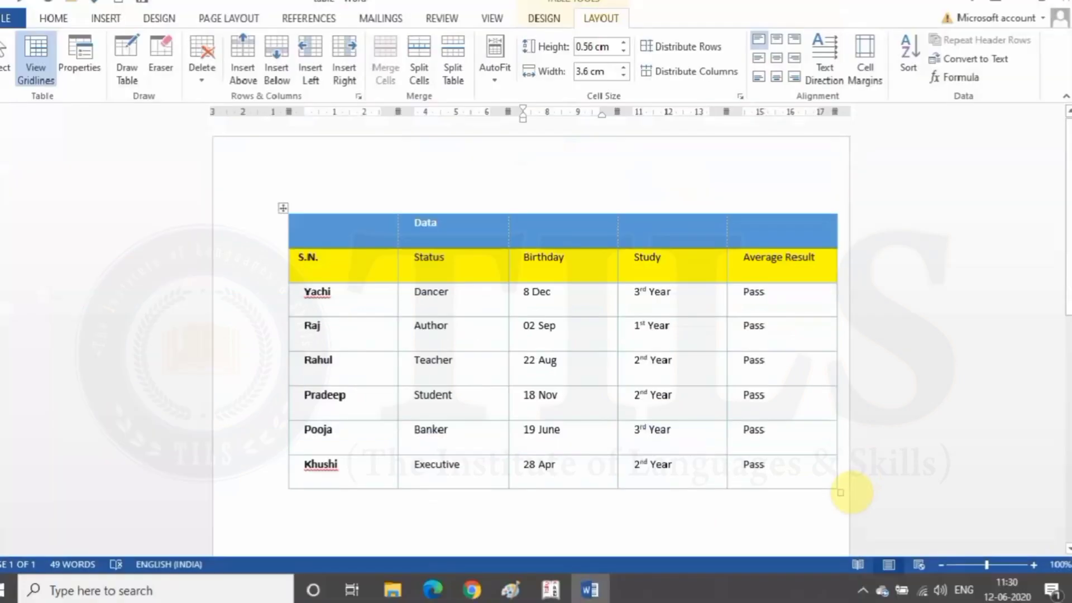
- Add a row at the end of the table and fill its first four cells with 5, 15, 25 and 50
click(852, 487)
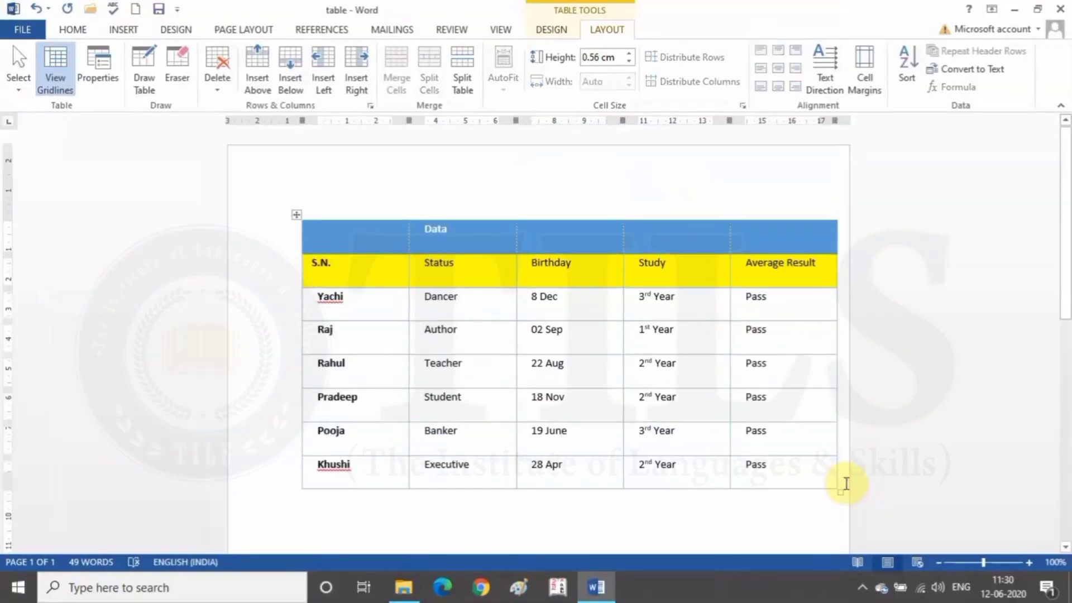
key(Return)
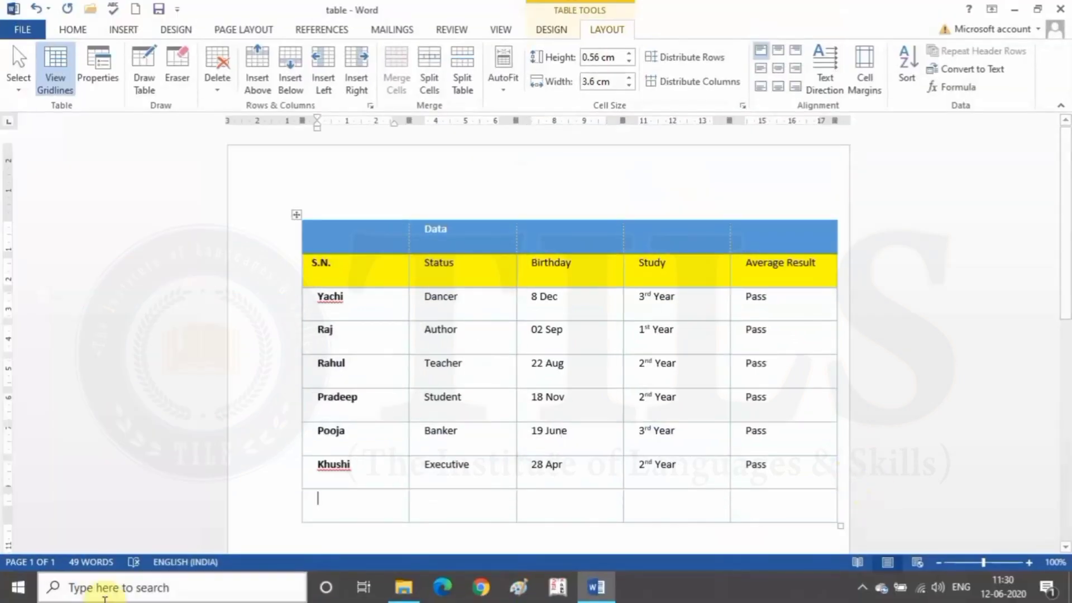
text(5)
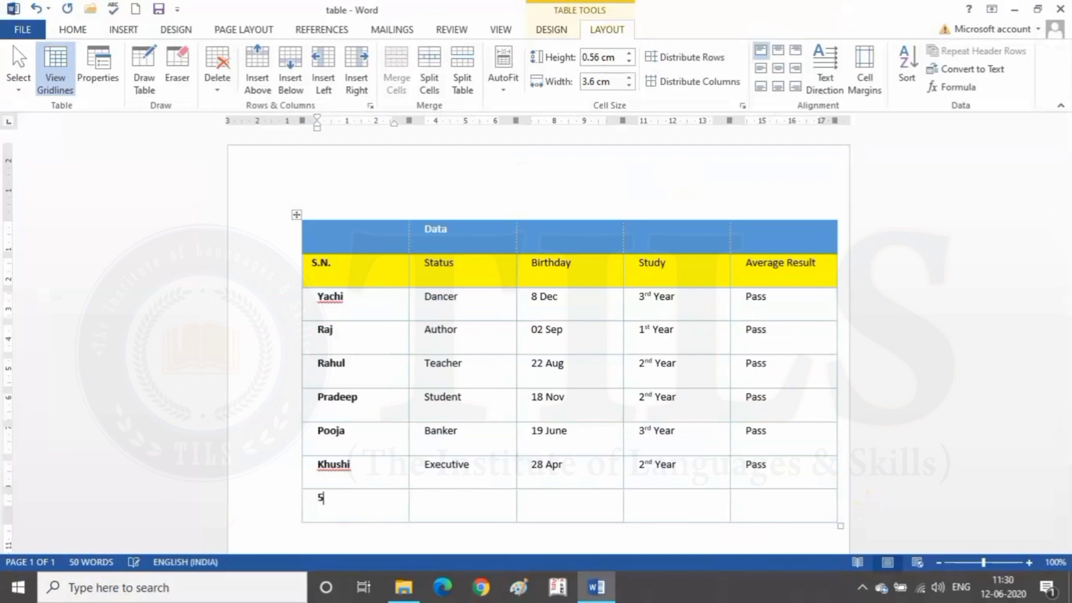
click(447, 499)
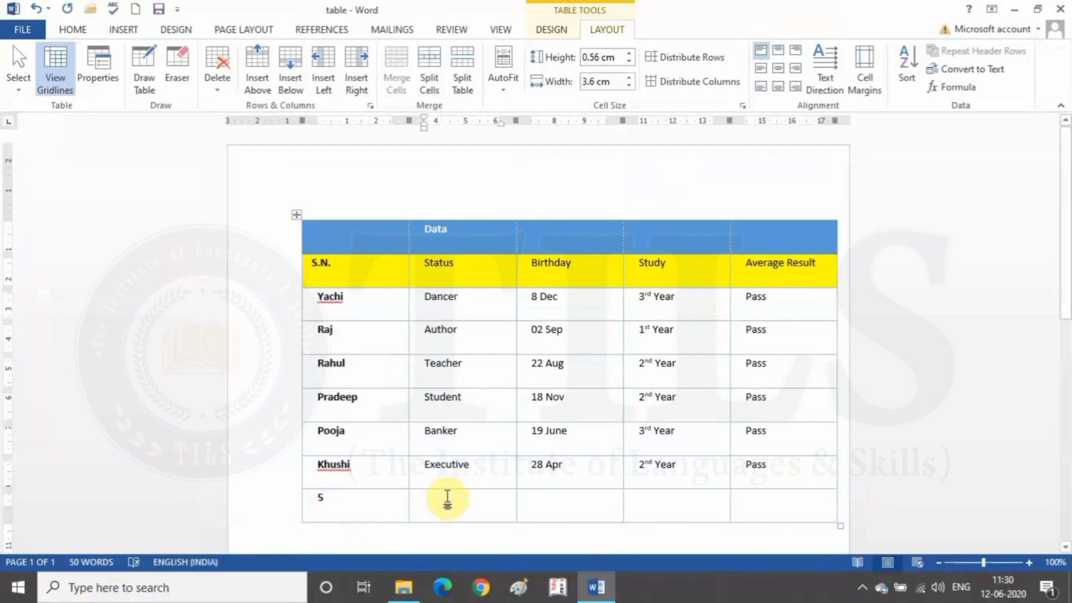
text(15)
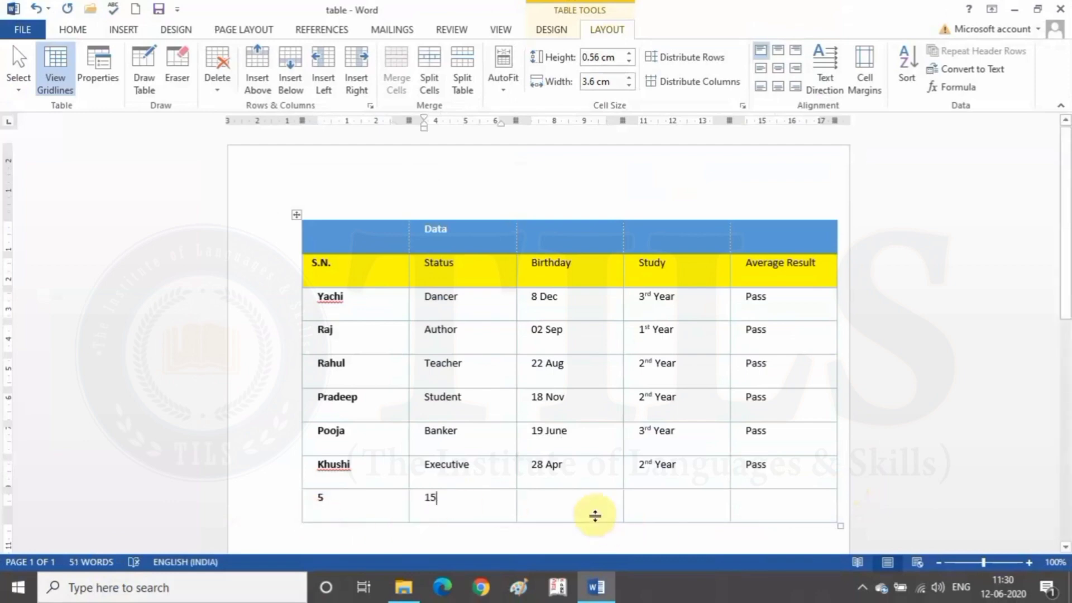
click(578, 509)
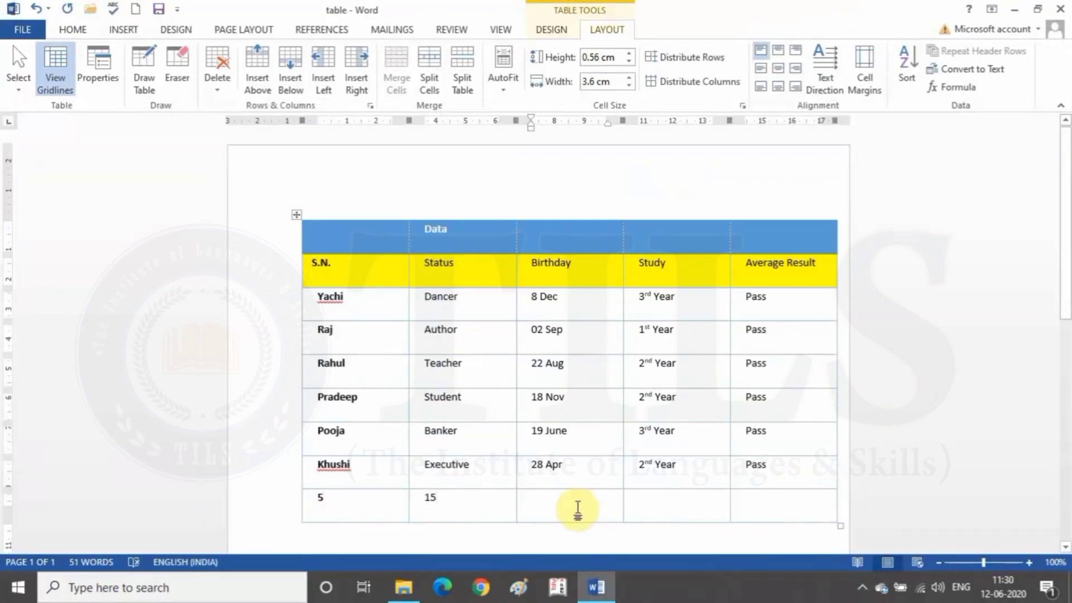
text(25)
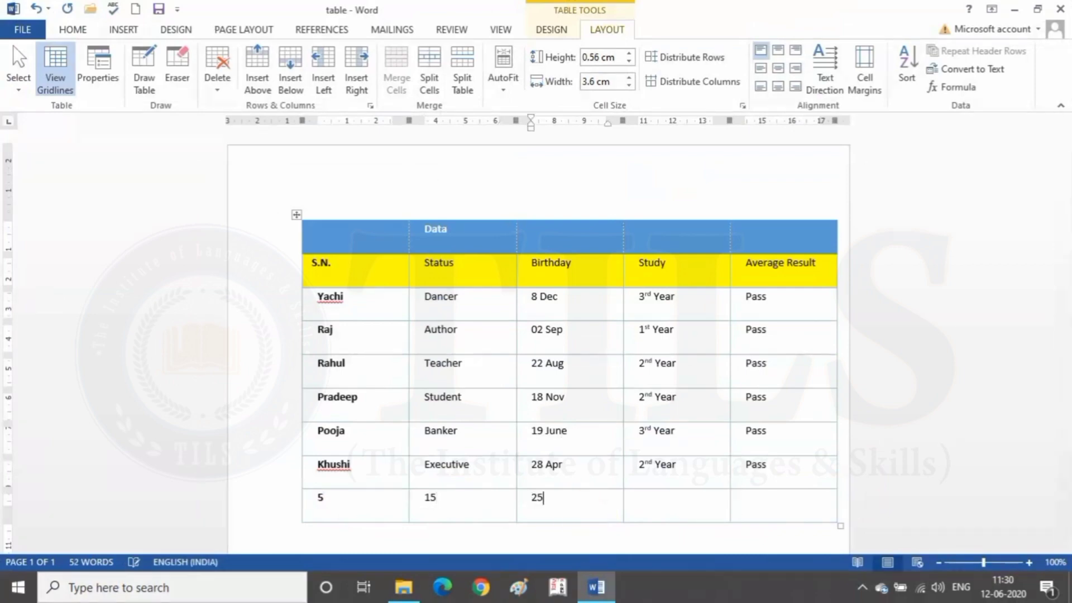
click(652, 503)
text(50)
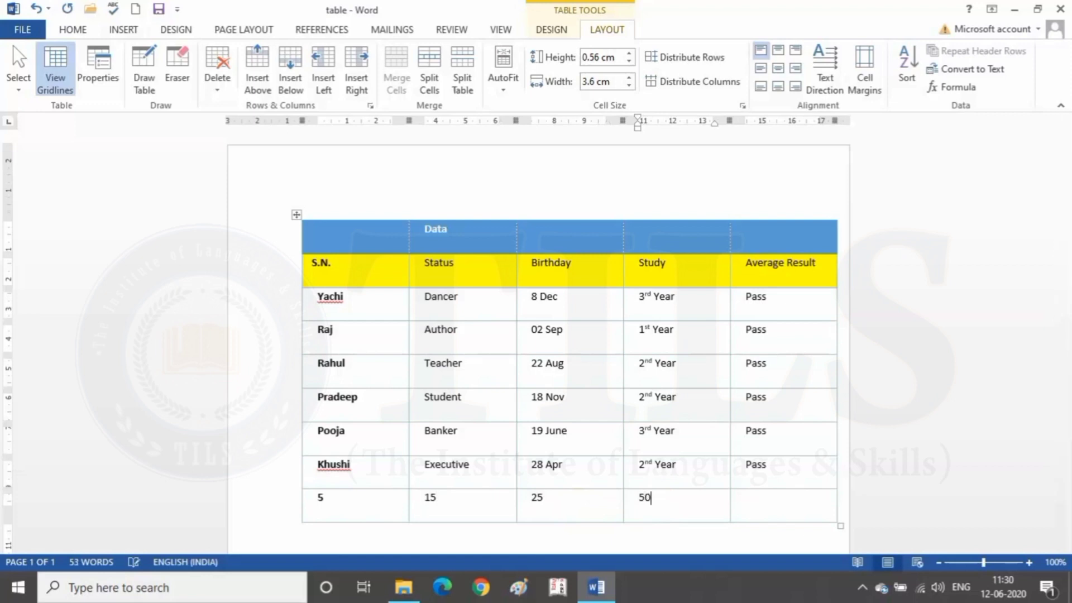
- Insert the formula =SUM(LEFT) in the last row's Average Result cell to add up that row's numbers
click(763, 500)
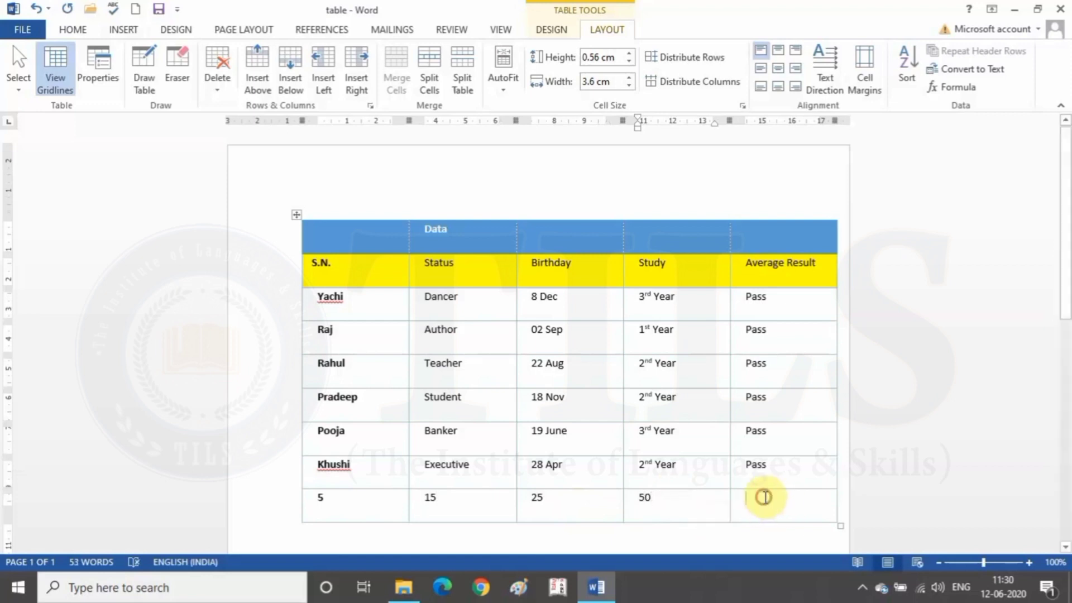
click(955, 87)
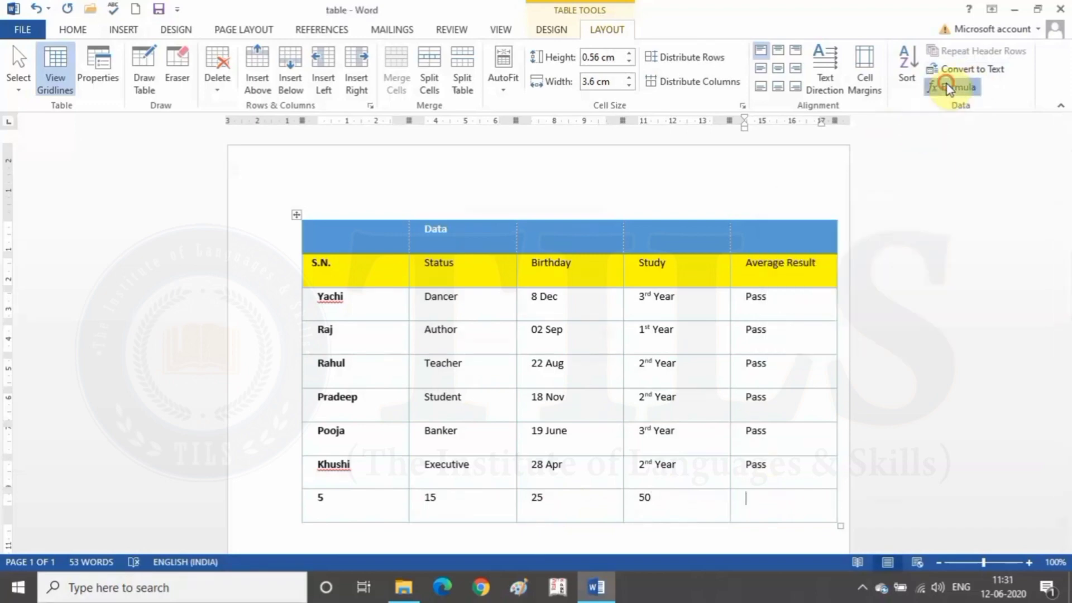
click(950, 87)
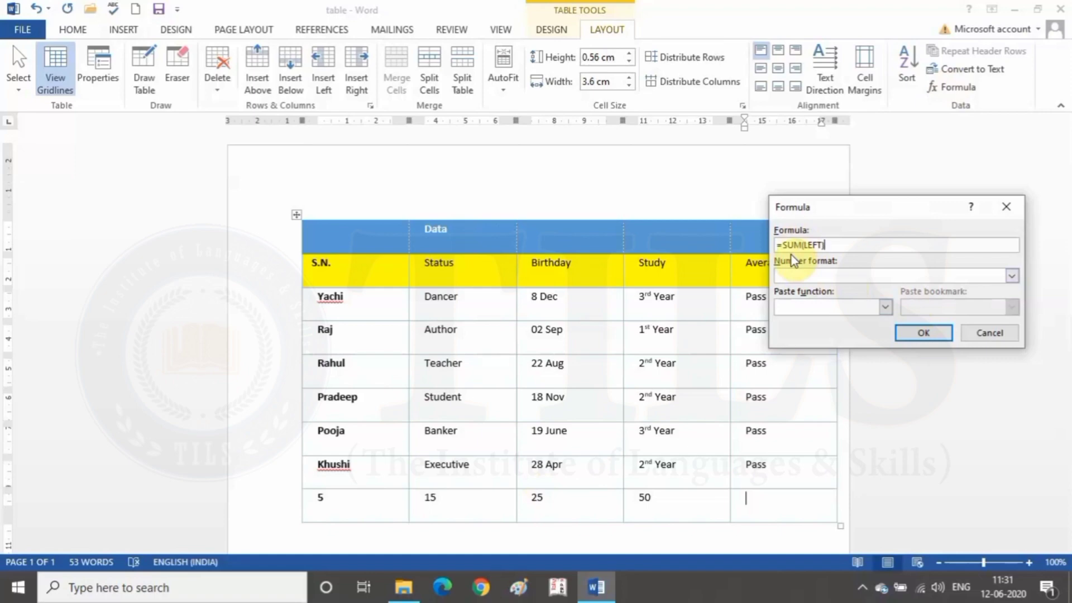
click(925, 334)
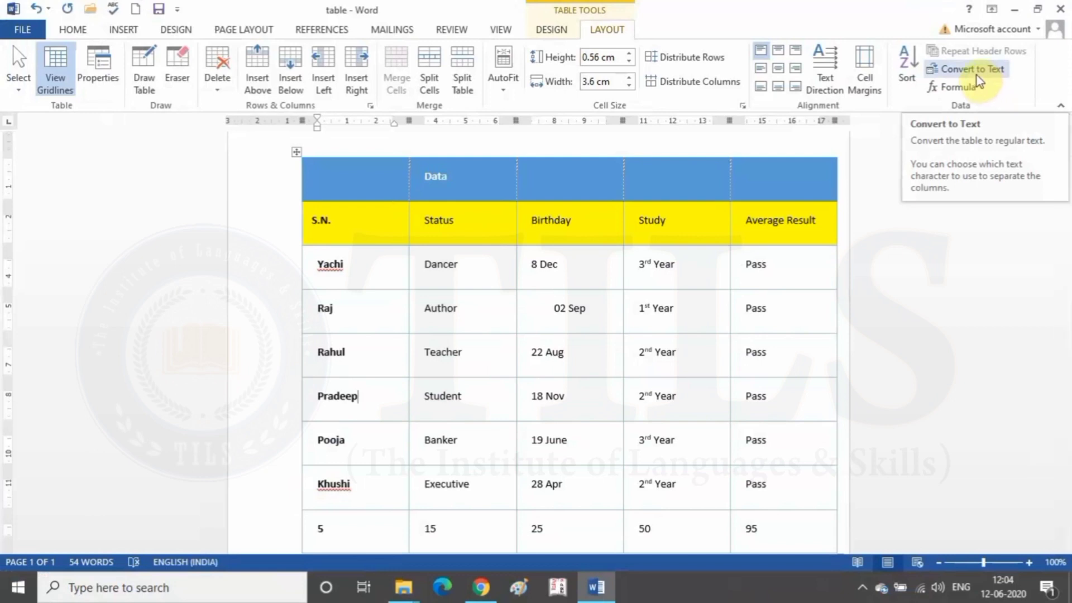
- Convert the whole table to regular text, using tabs to separate the columns
click(976, 72)
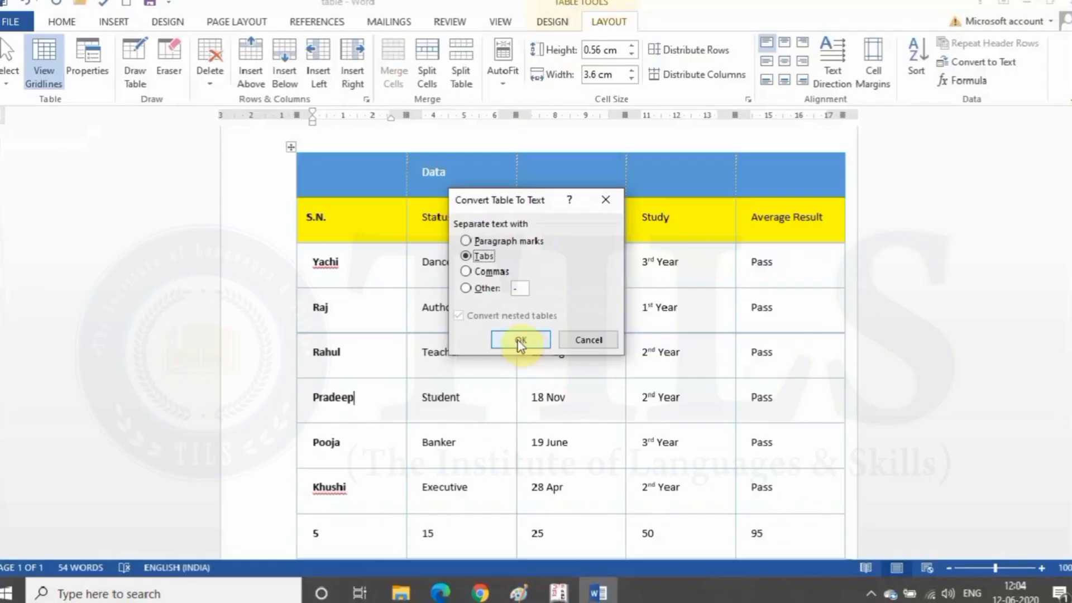
click(518, 341)
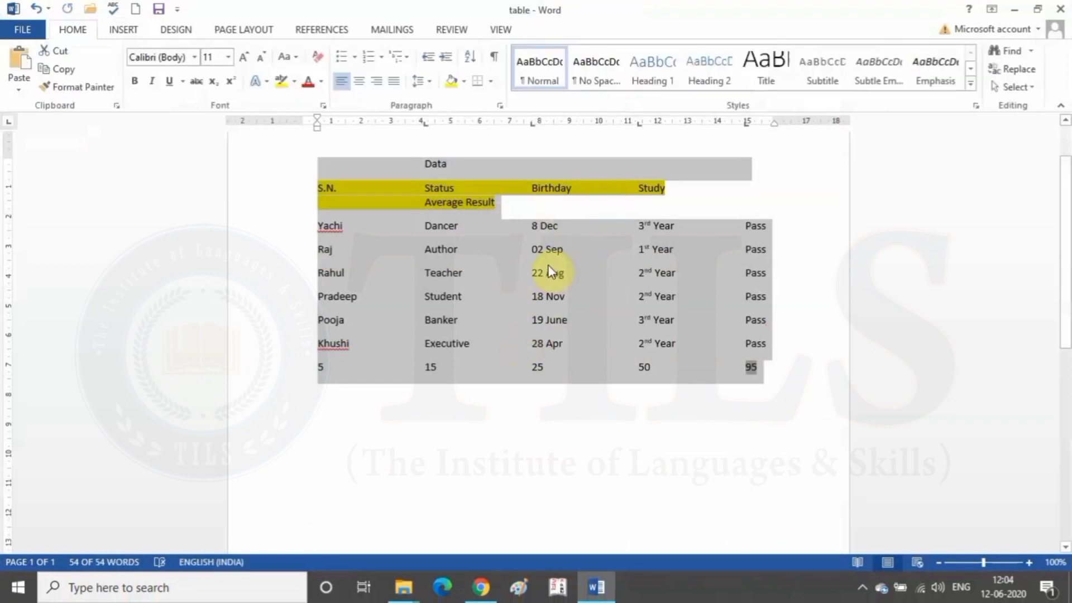
click(671, 391)
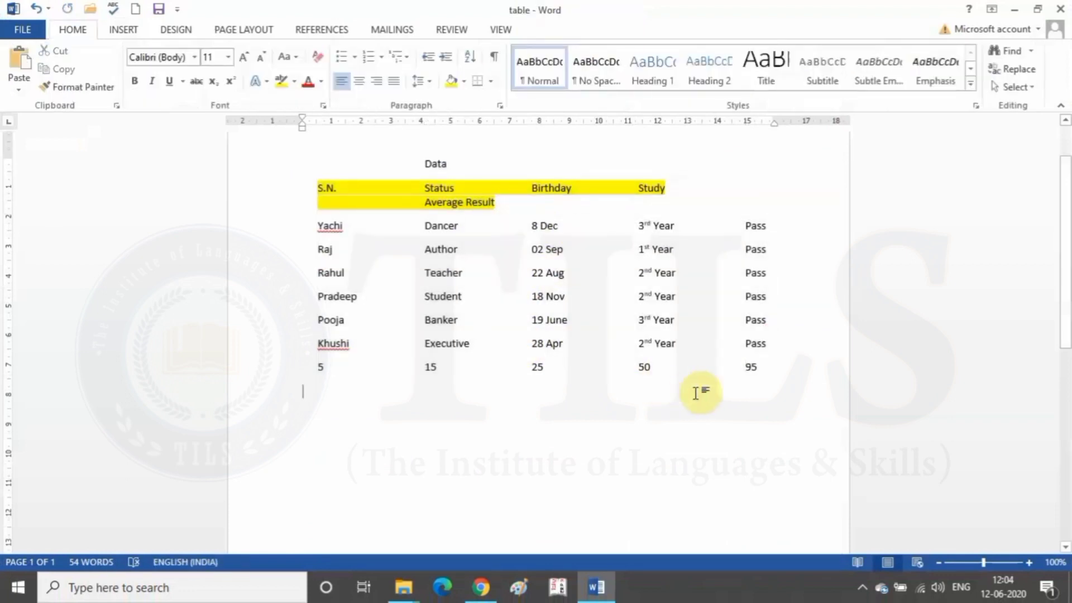